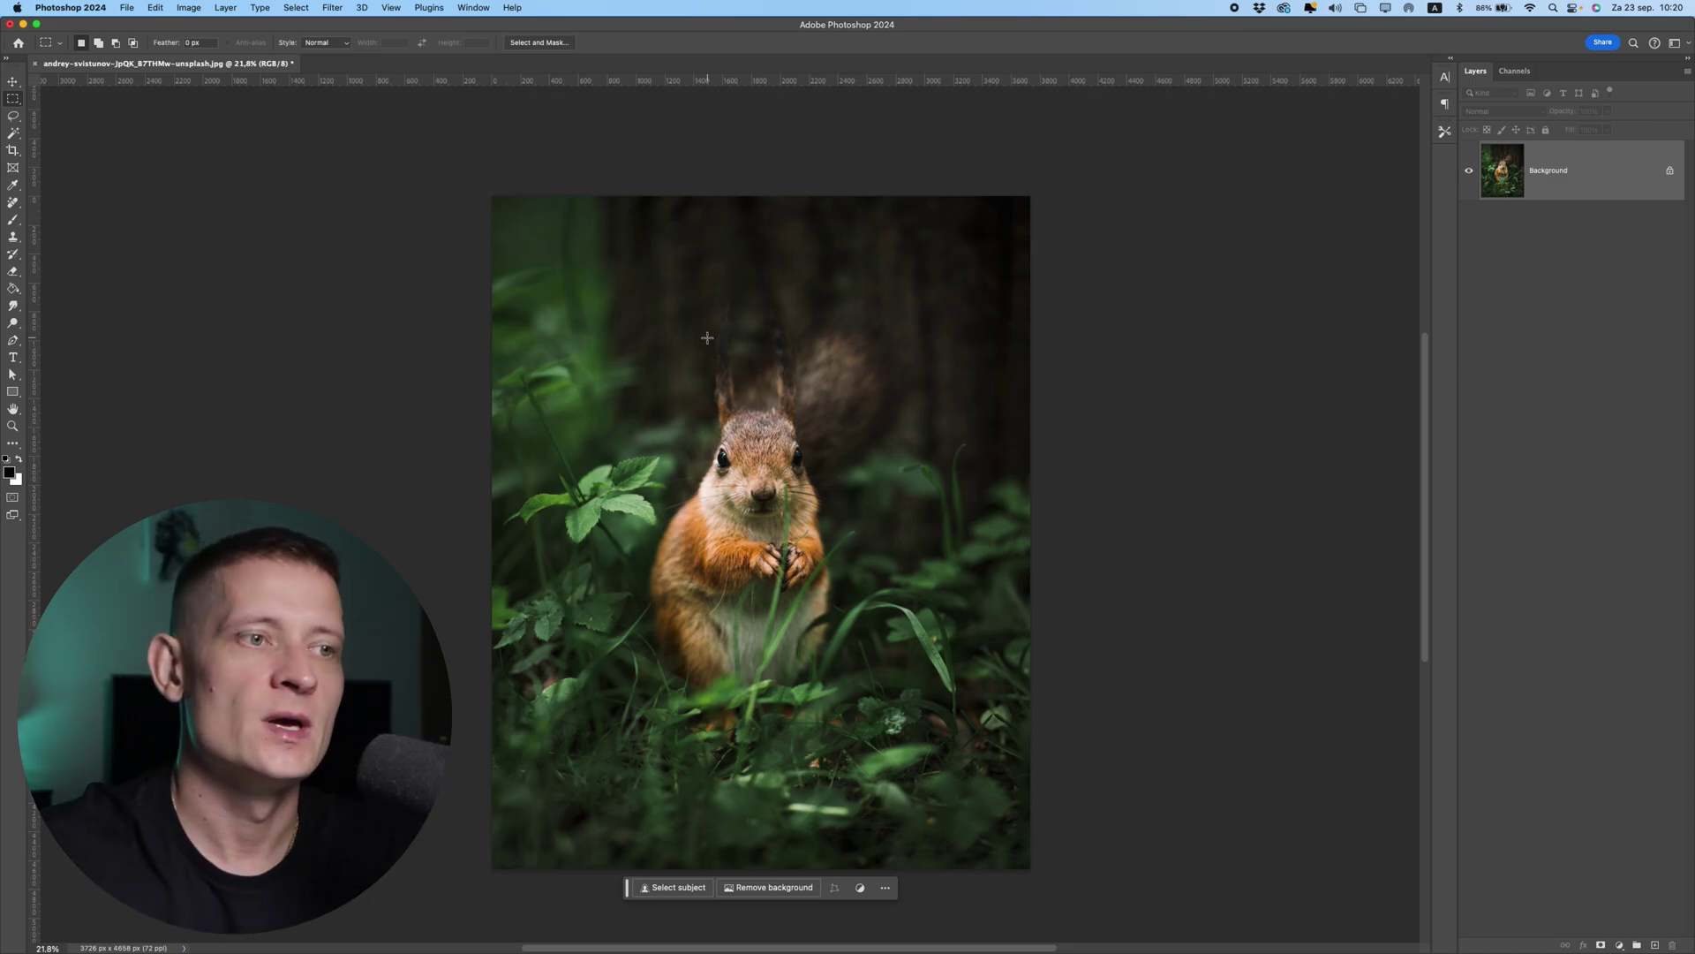
# - Add a Color Balance adjustment layer and set the midtones to +18 red and +18 blue
pyautogui.click(1618, 945)
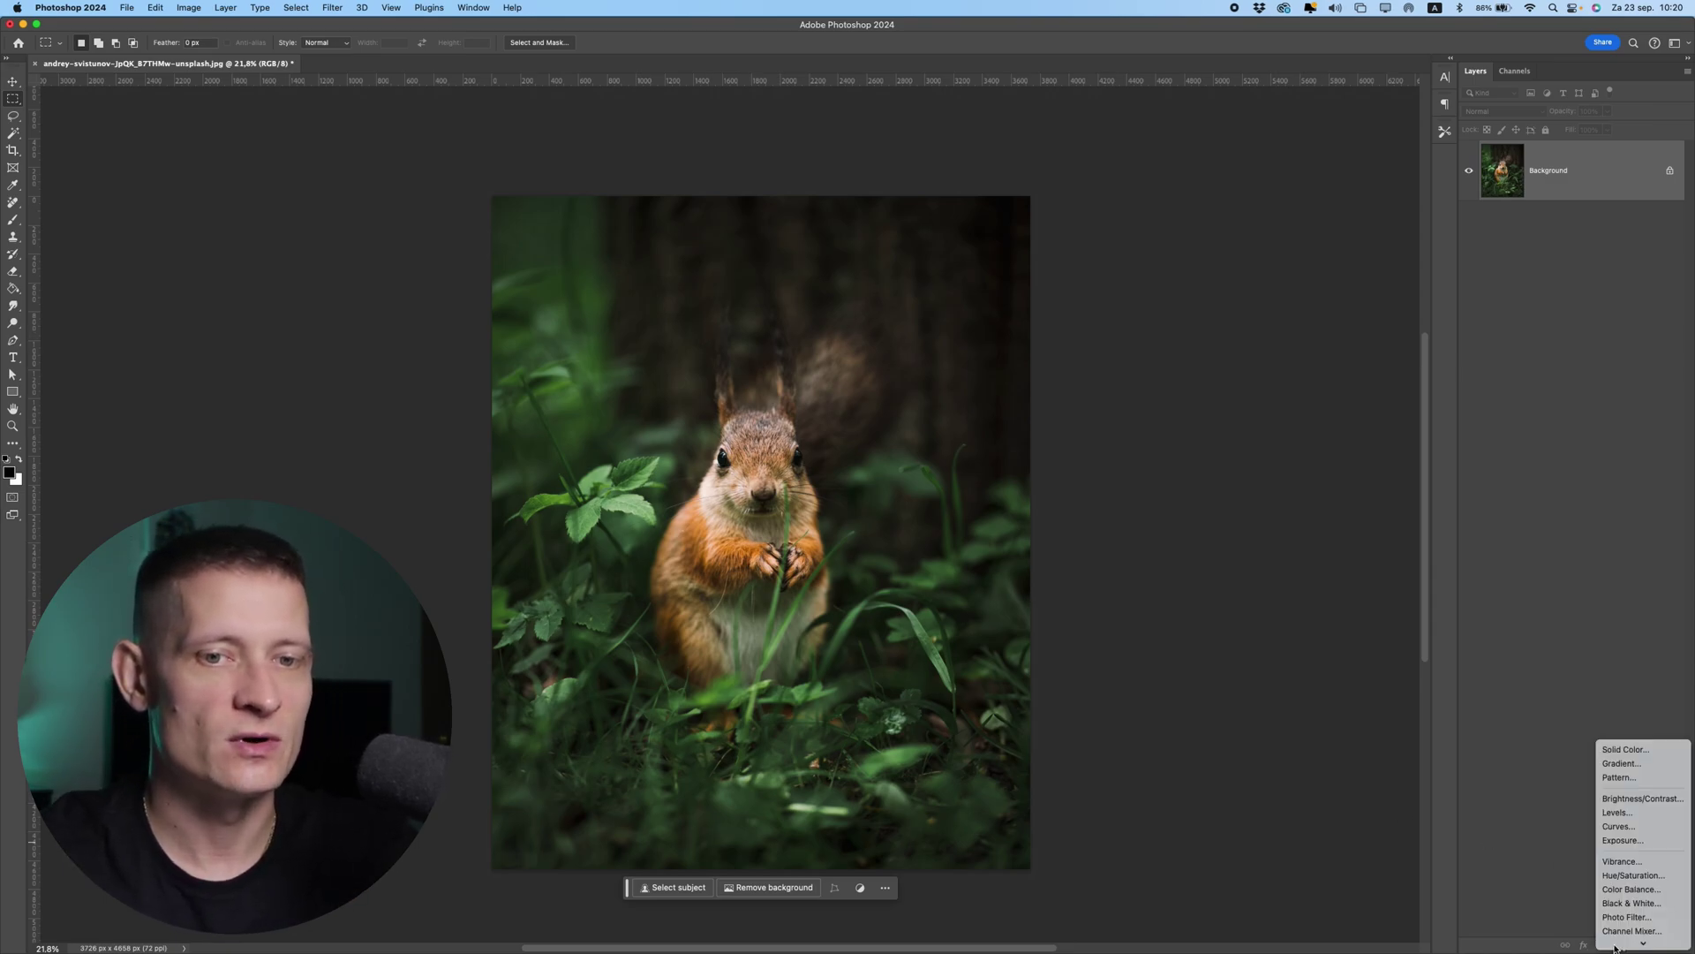
pyautogui.scroll(-3, 1615, 947)
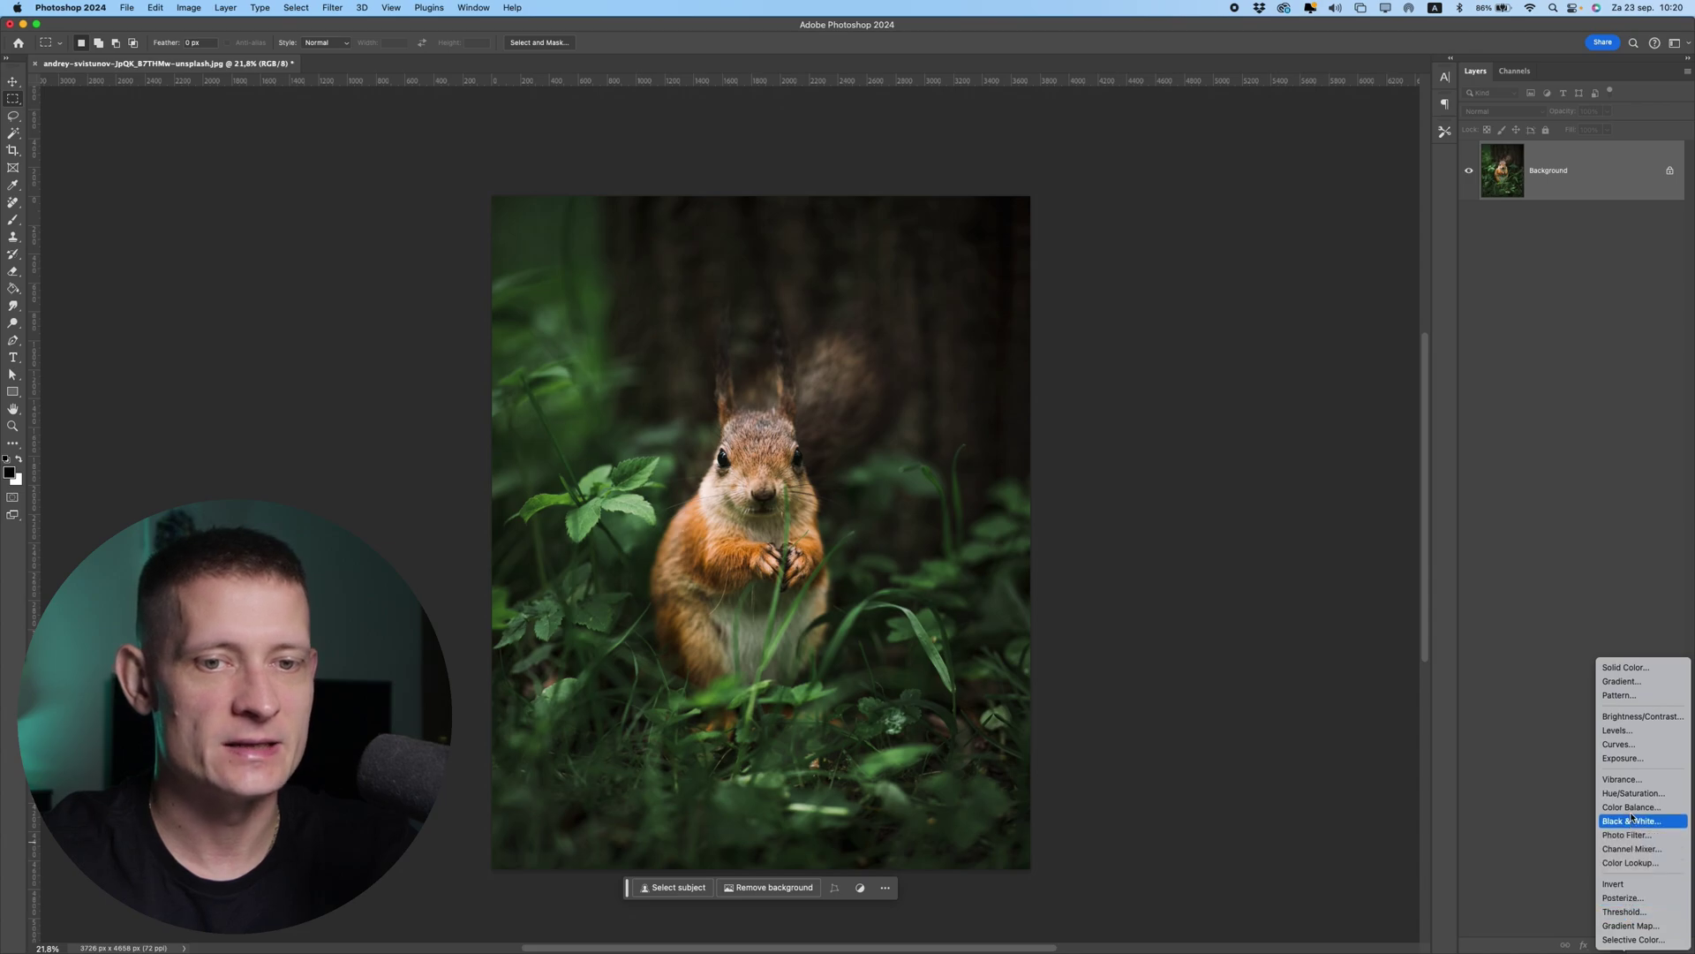
pyautogui.click(1632, 807)
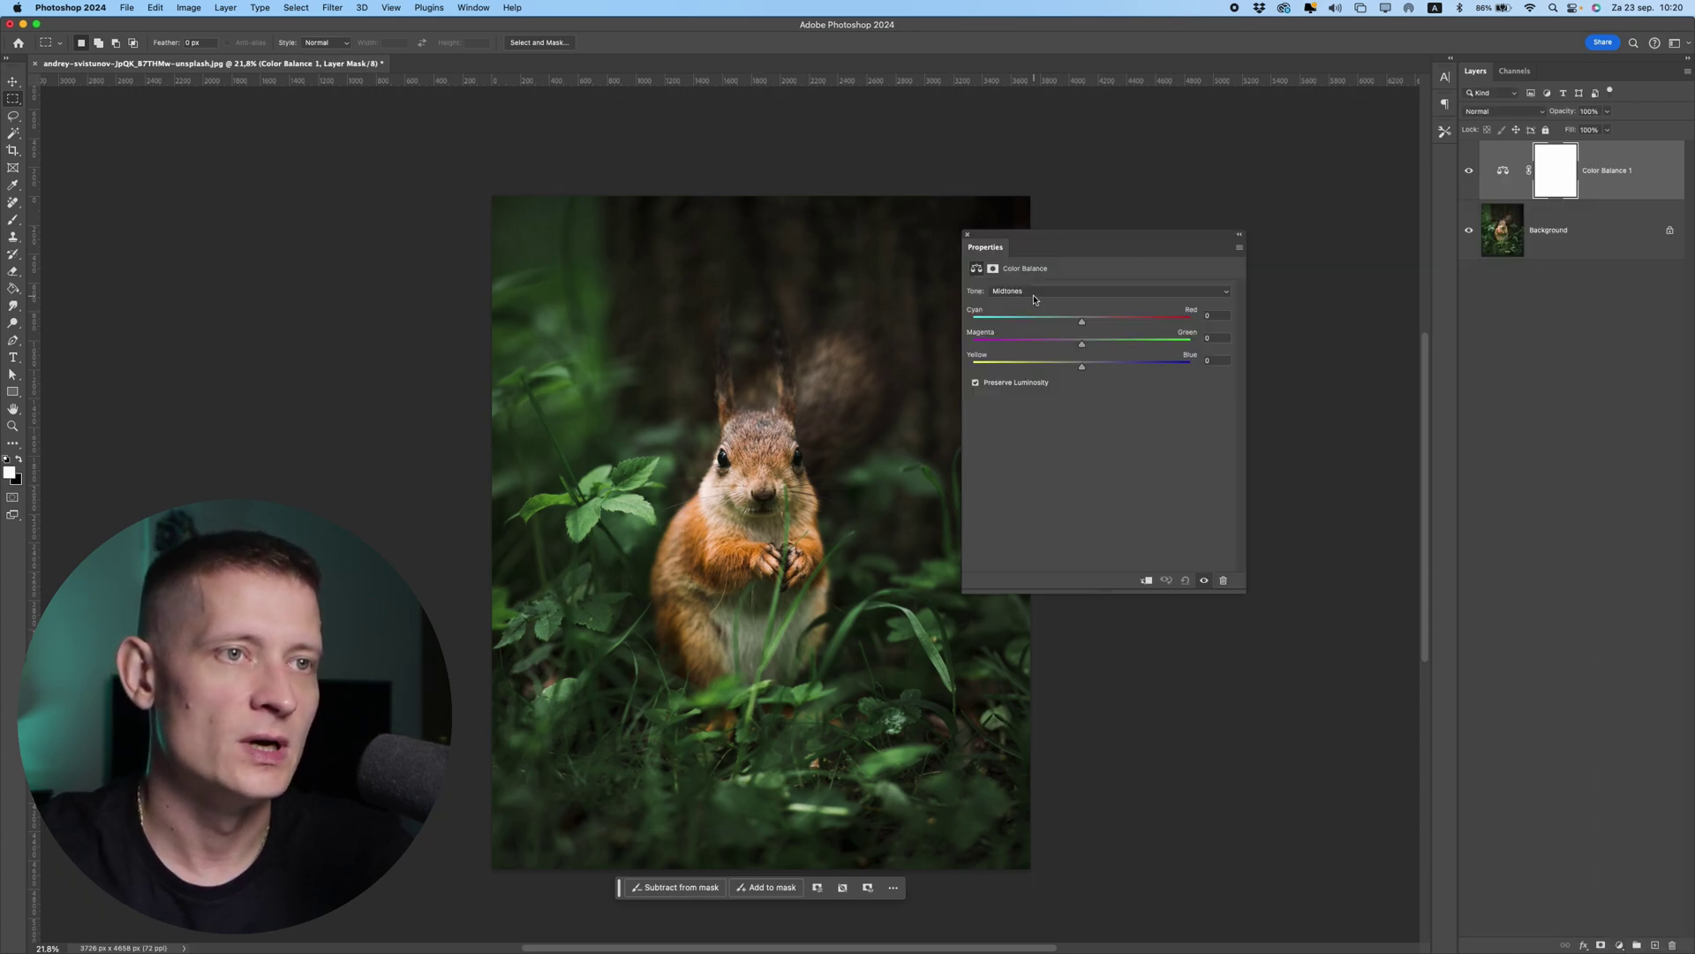
pyautogui.moveTo(1059, 243); pyautogui.dragTo(1105, 222)
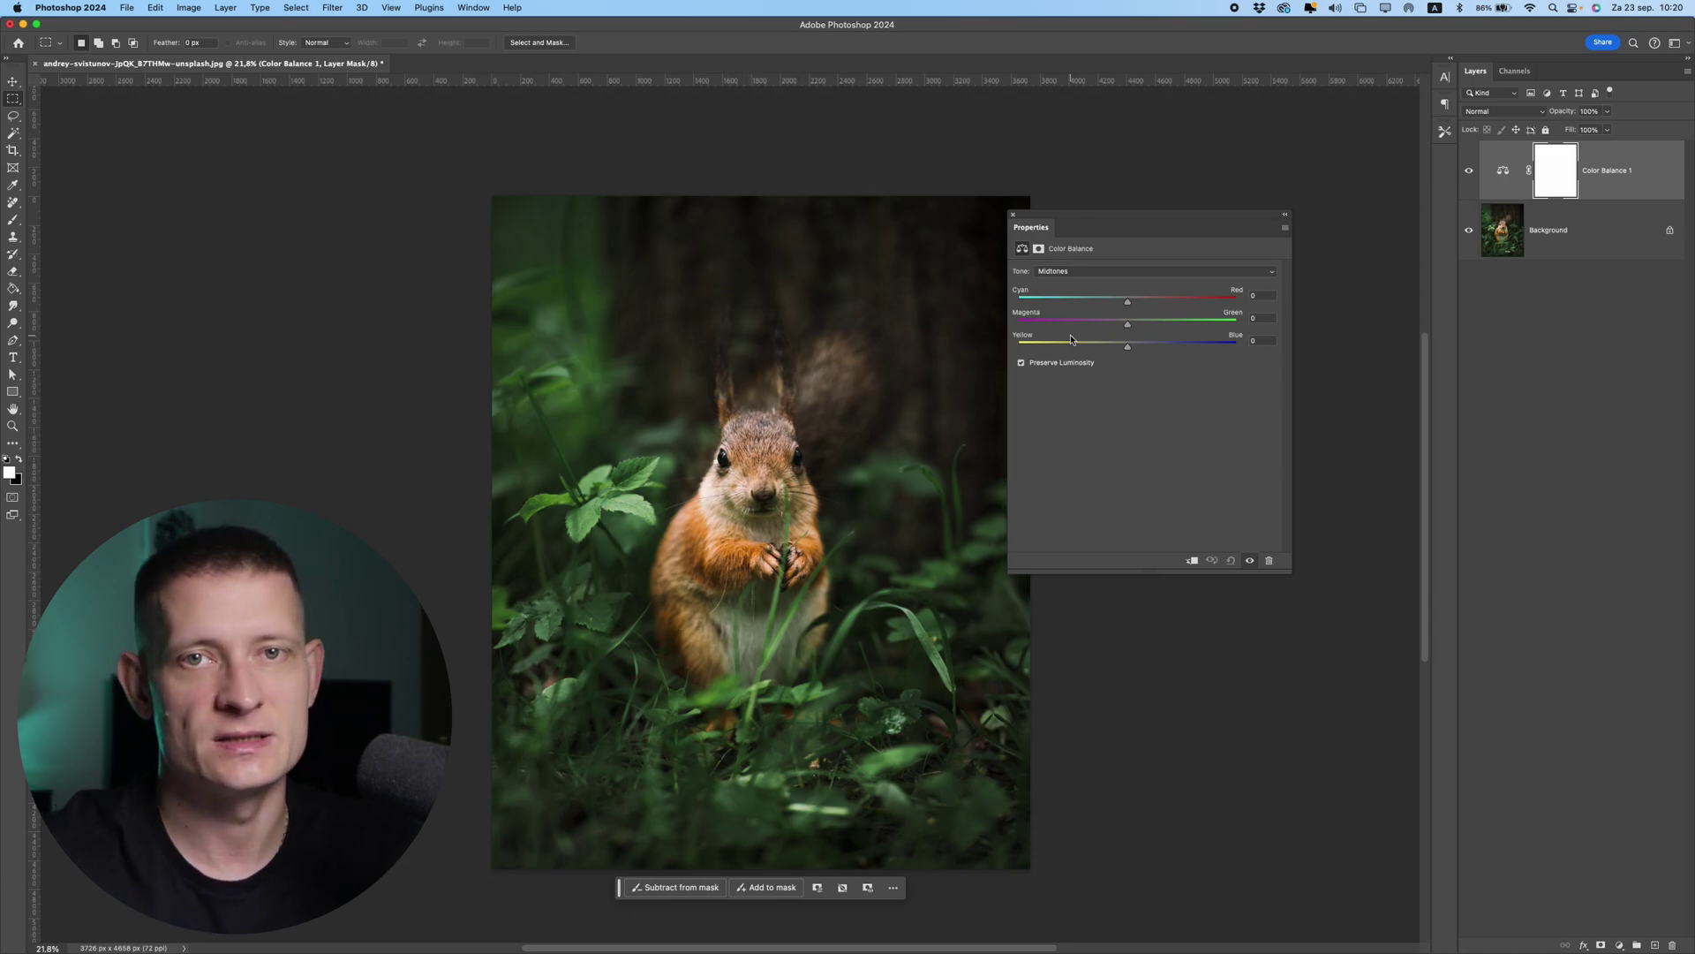
pyautogui.moveTo(1127, 347); pyautogui.dragTo(1147, 305)
# - Toggle the Color Balance layer's visibility to compare the photo with and without the colour shift
pyautogui.click(1471, 172)
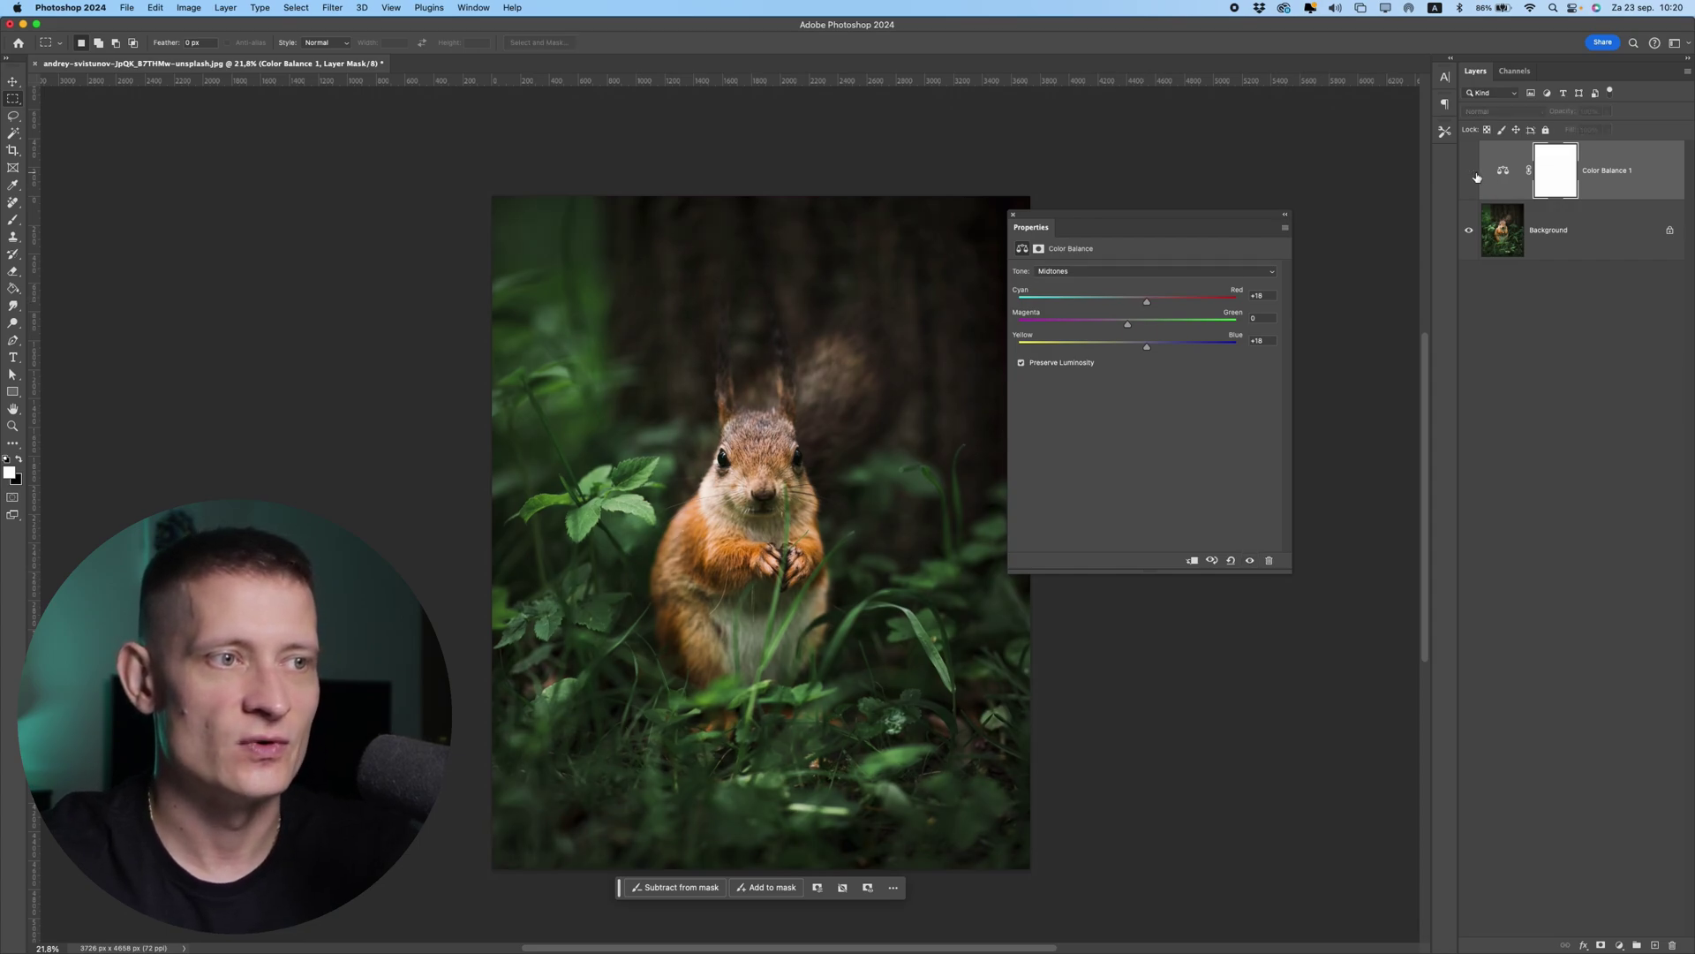
pyautogui.click(1470, 173)
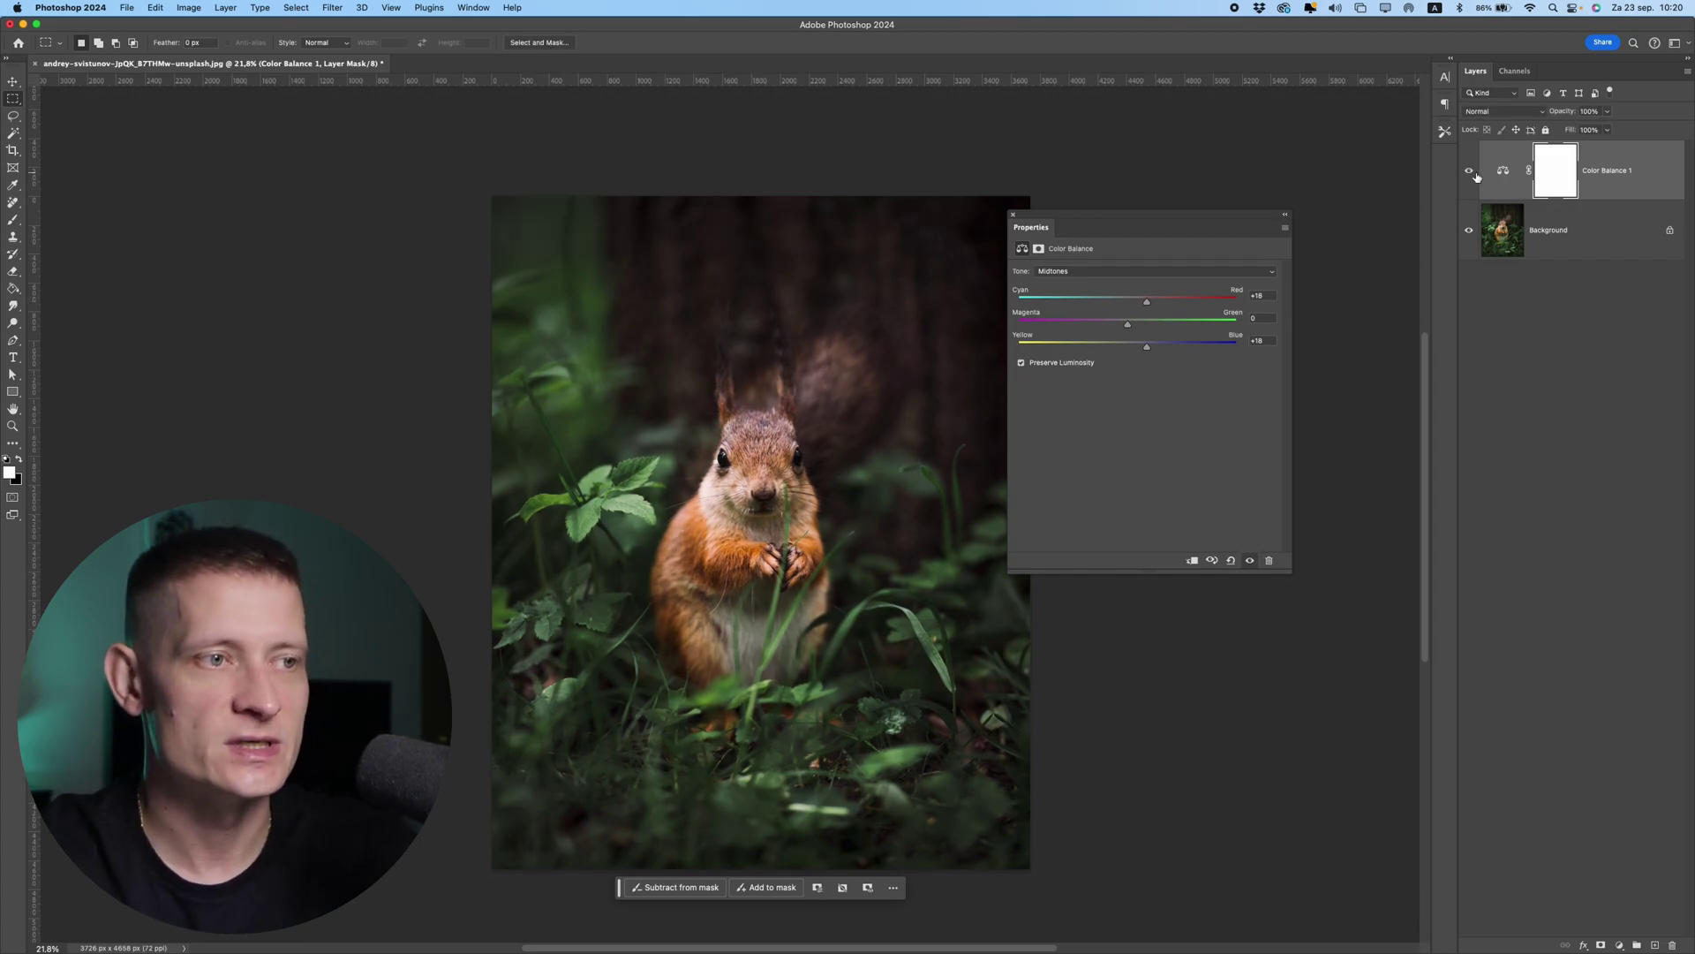
pyautogui.click(1470, 173)
pyautogui.click(1470, 172)
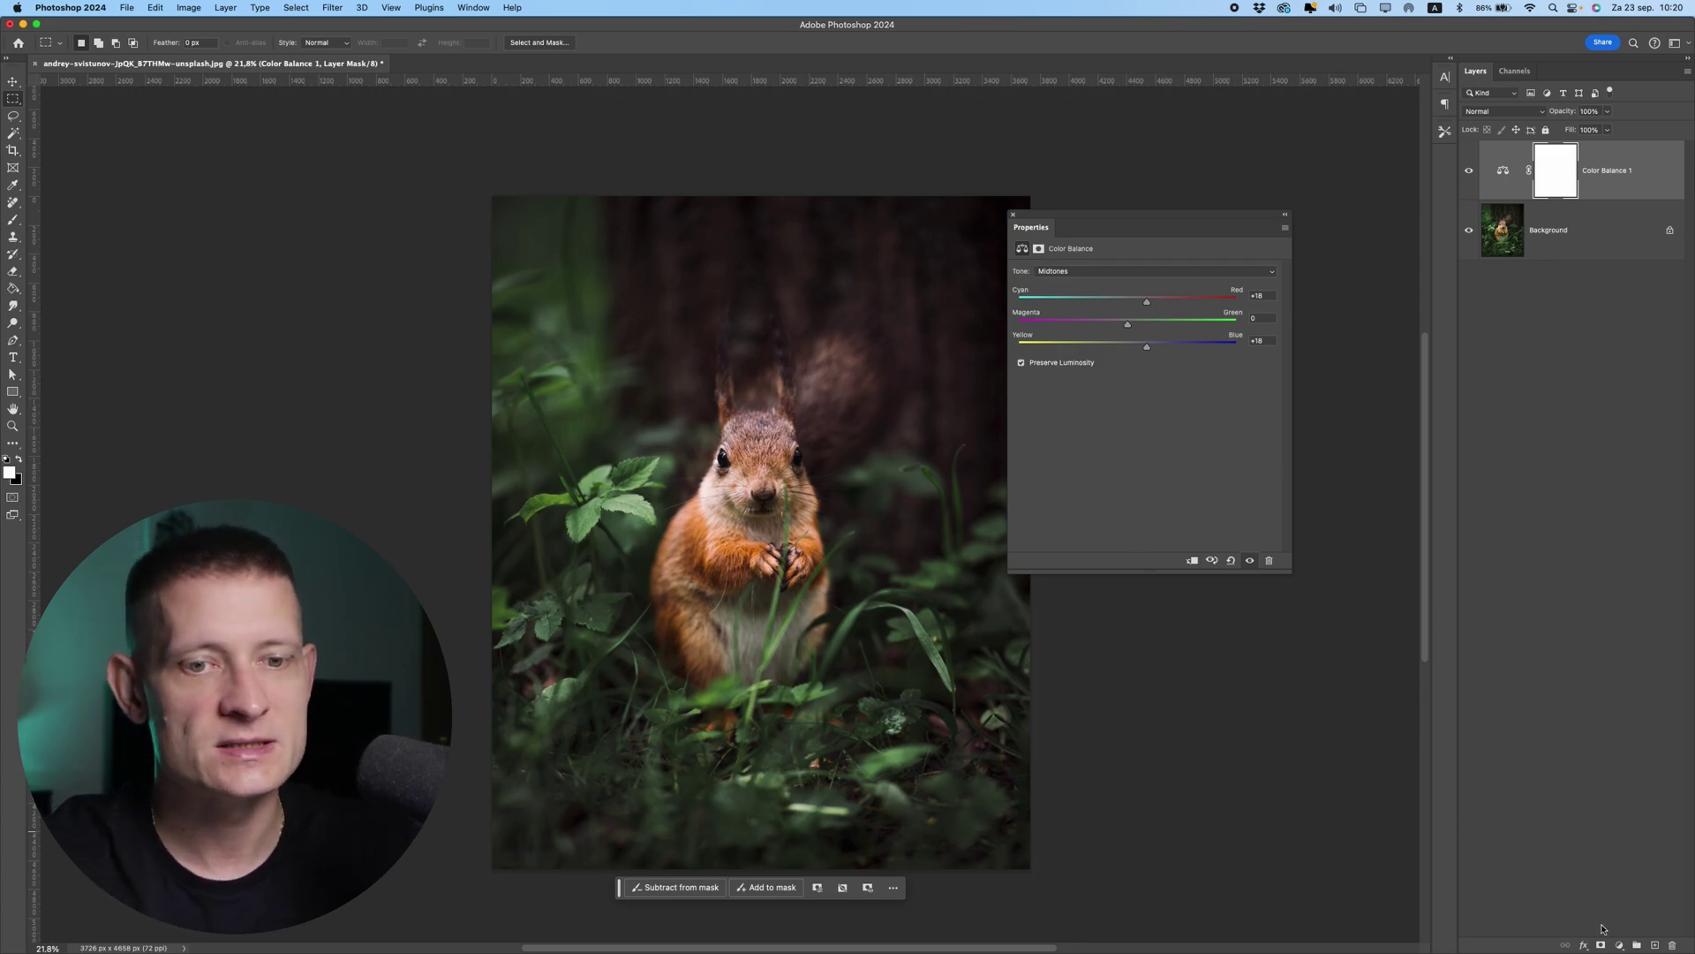
# - Add a Curves adjustment layer and move the Red channel's black point to input 7, output 0
pyautogui.click(1618, 944)
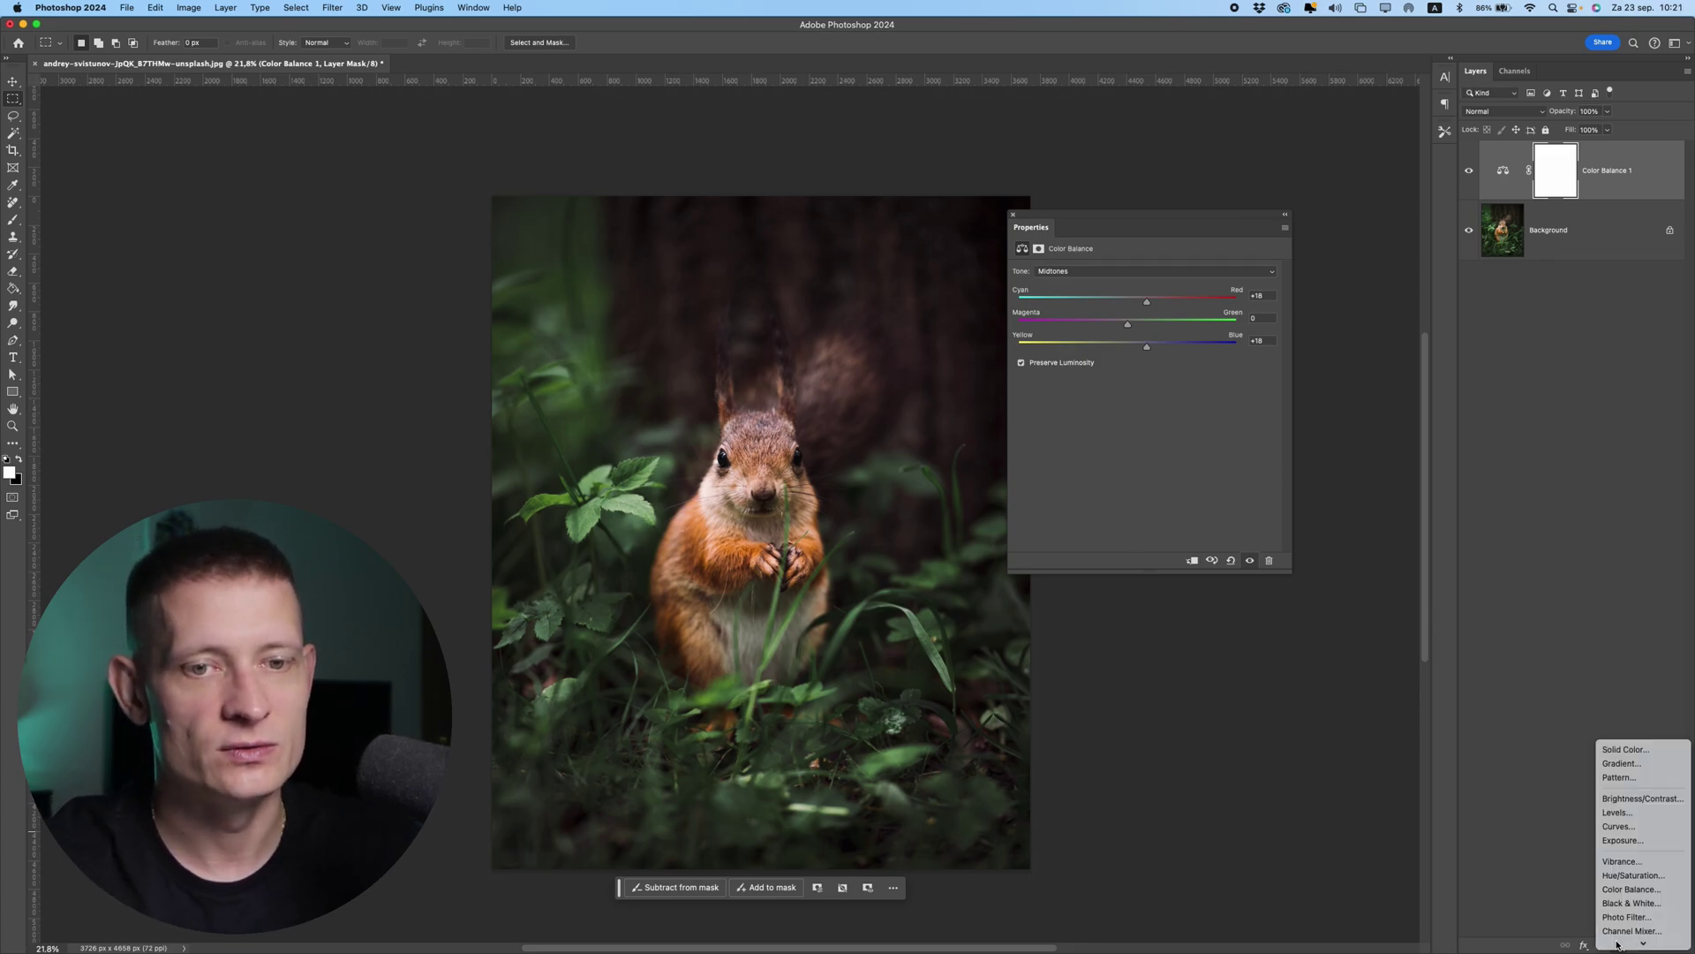
pyautogui.click(1621, 825)
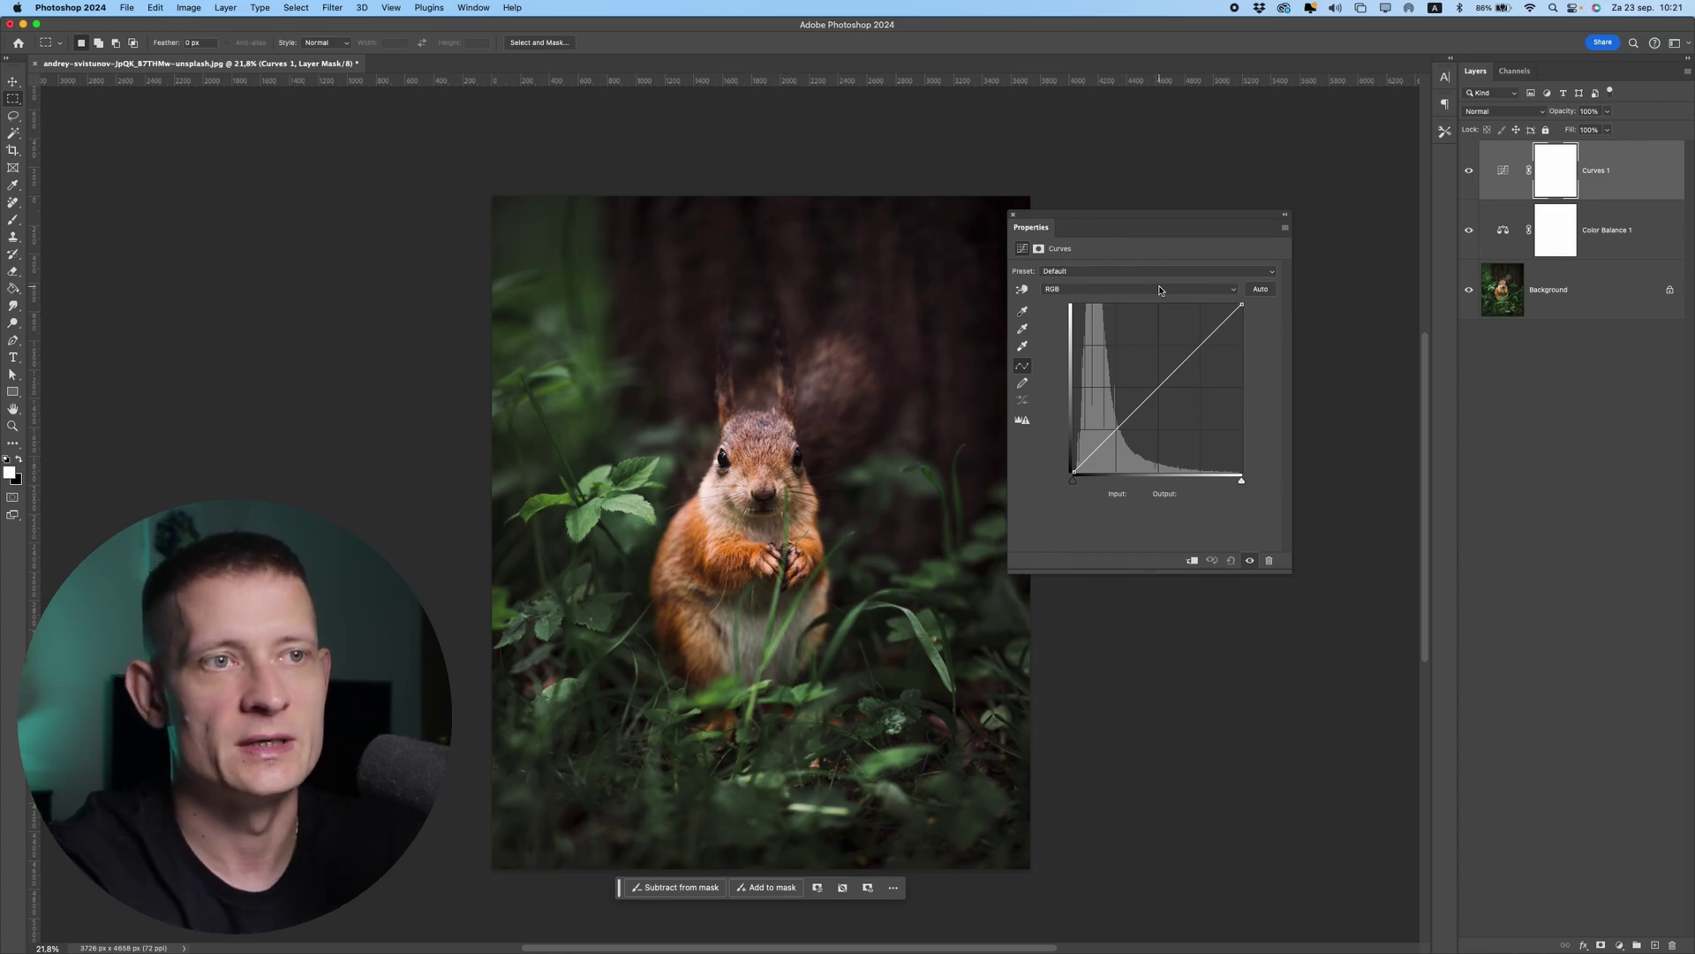
pyautogui.click(1063, 291)
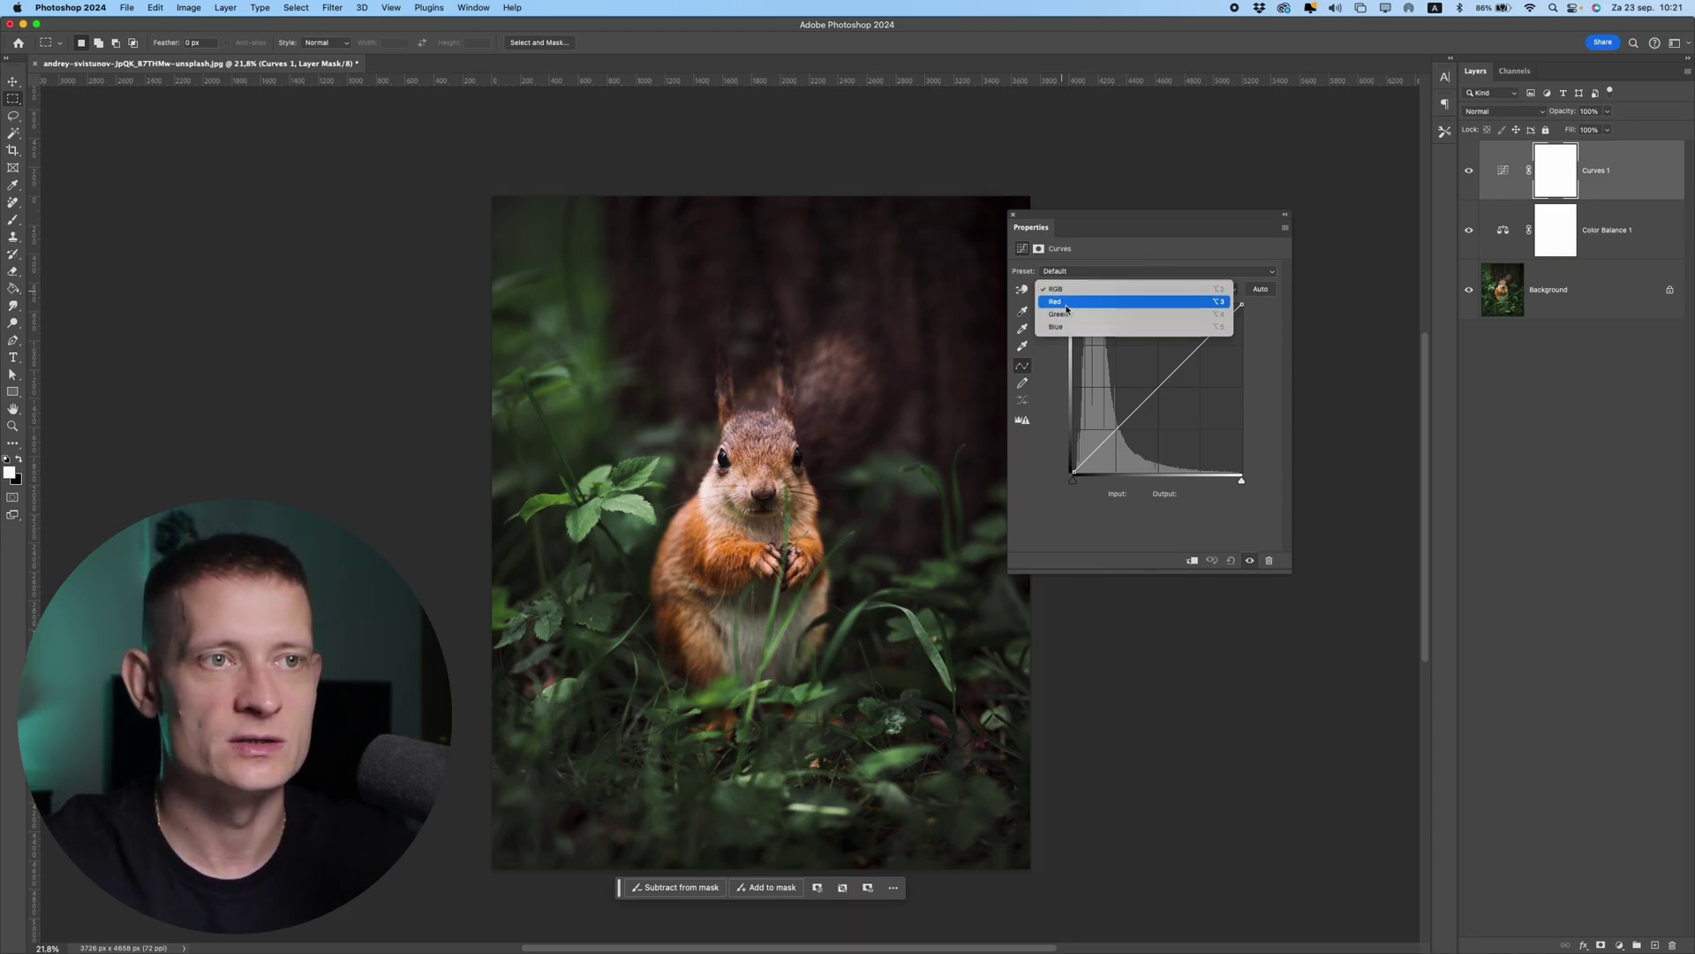
pyautogui.click(1066, 305)
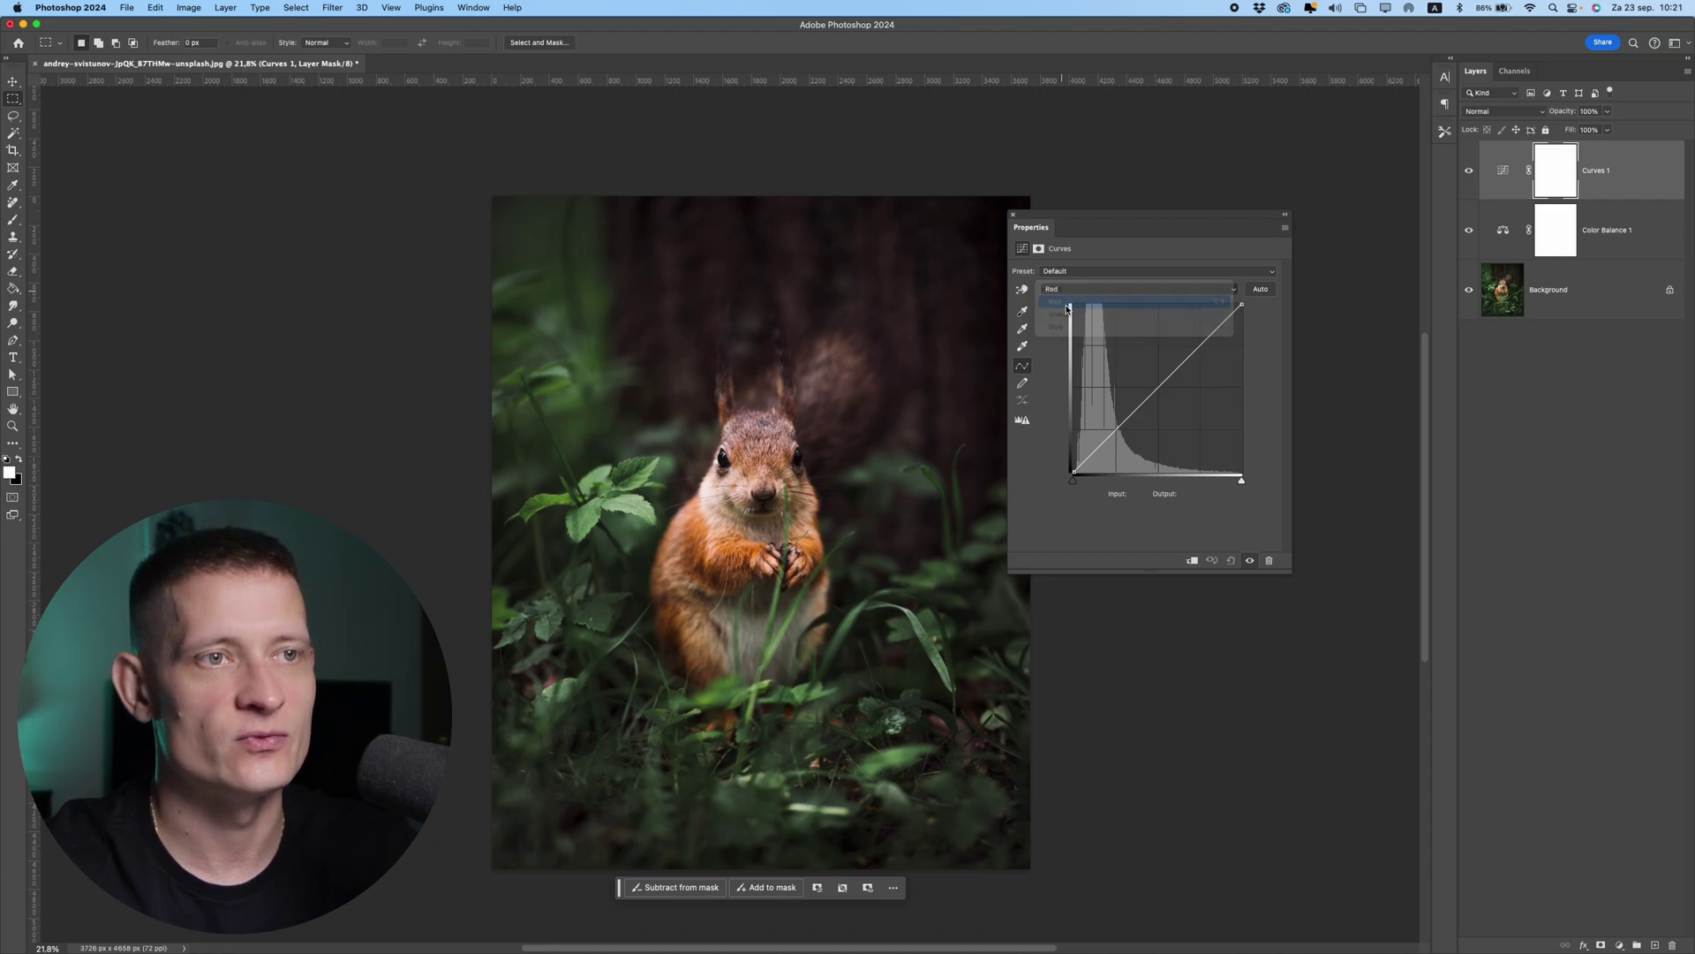
pyautogui.click(1073, 474)
pyautogui.moveTo(1073, 473); pyautogui.dragTo(1079, 478)
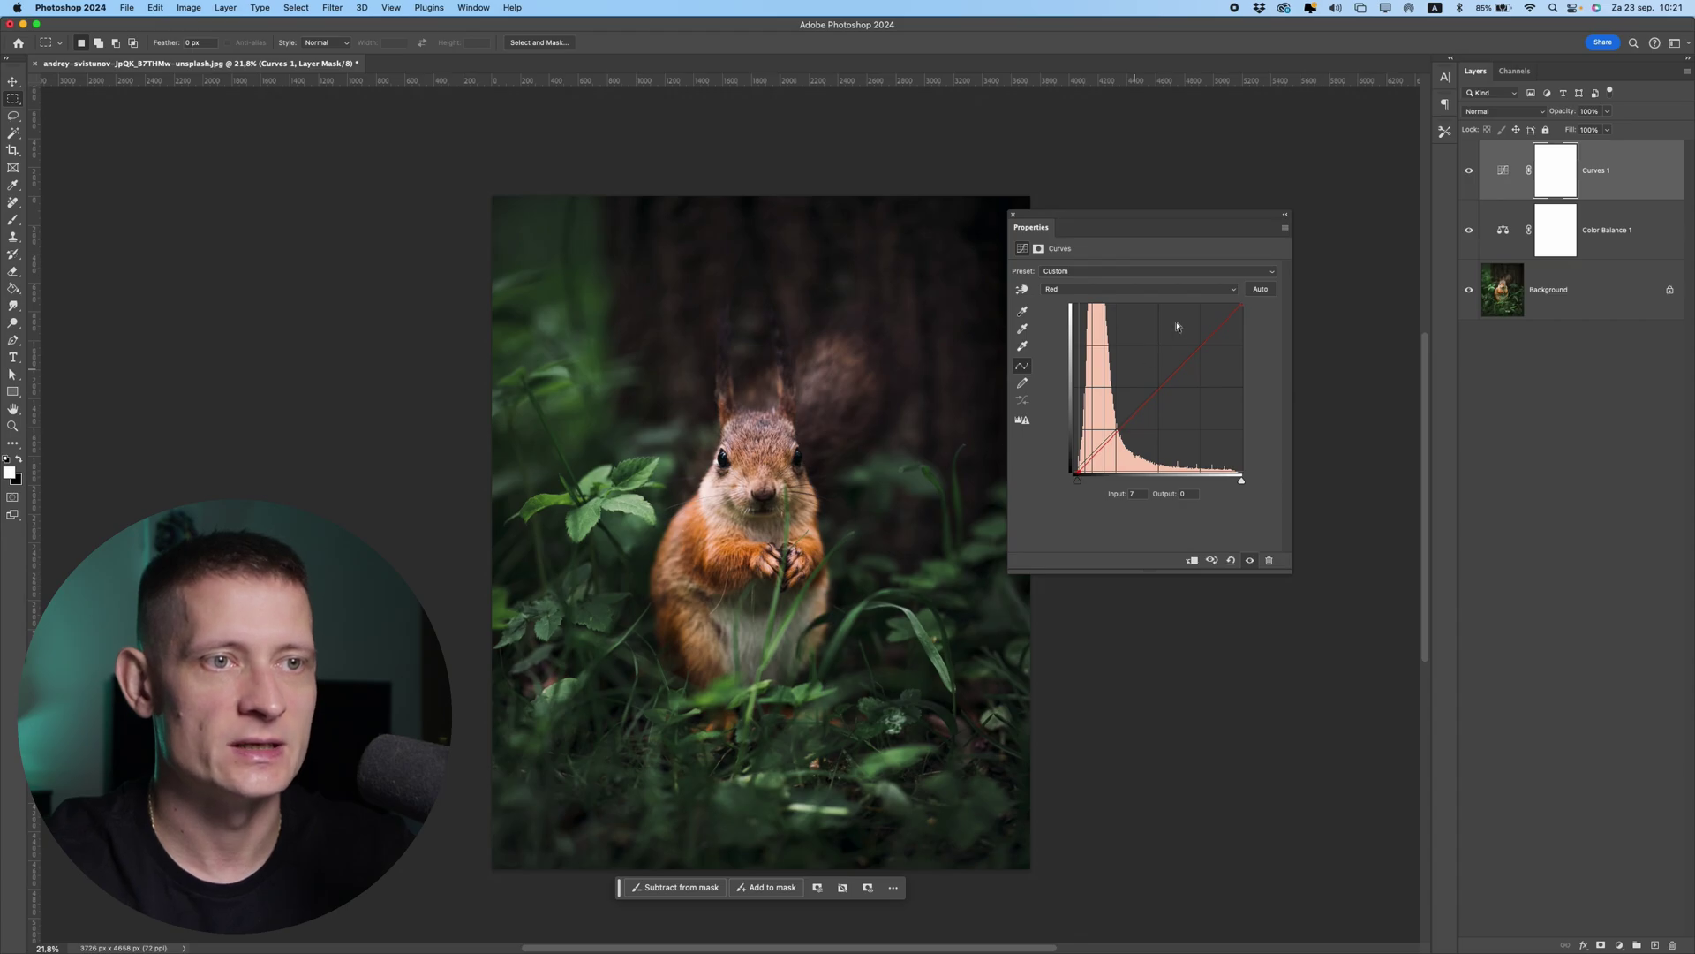
pyautogui.click(1241, 304)
pyautogui.moveTo(1240, 304)
pyautogui.mouseDown()
pyautogui.moveTo(1215, 300)
pyautogui.moveTo(1245, 294)
pyautogui.mouseUp()
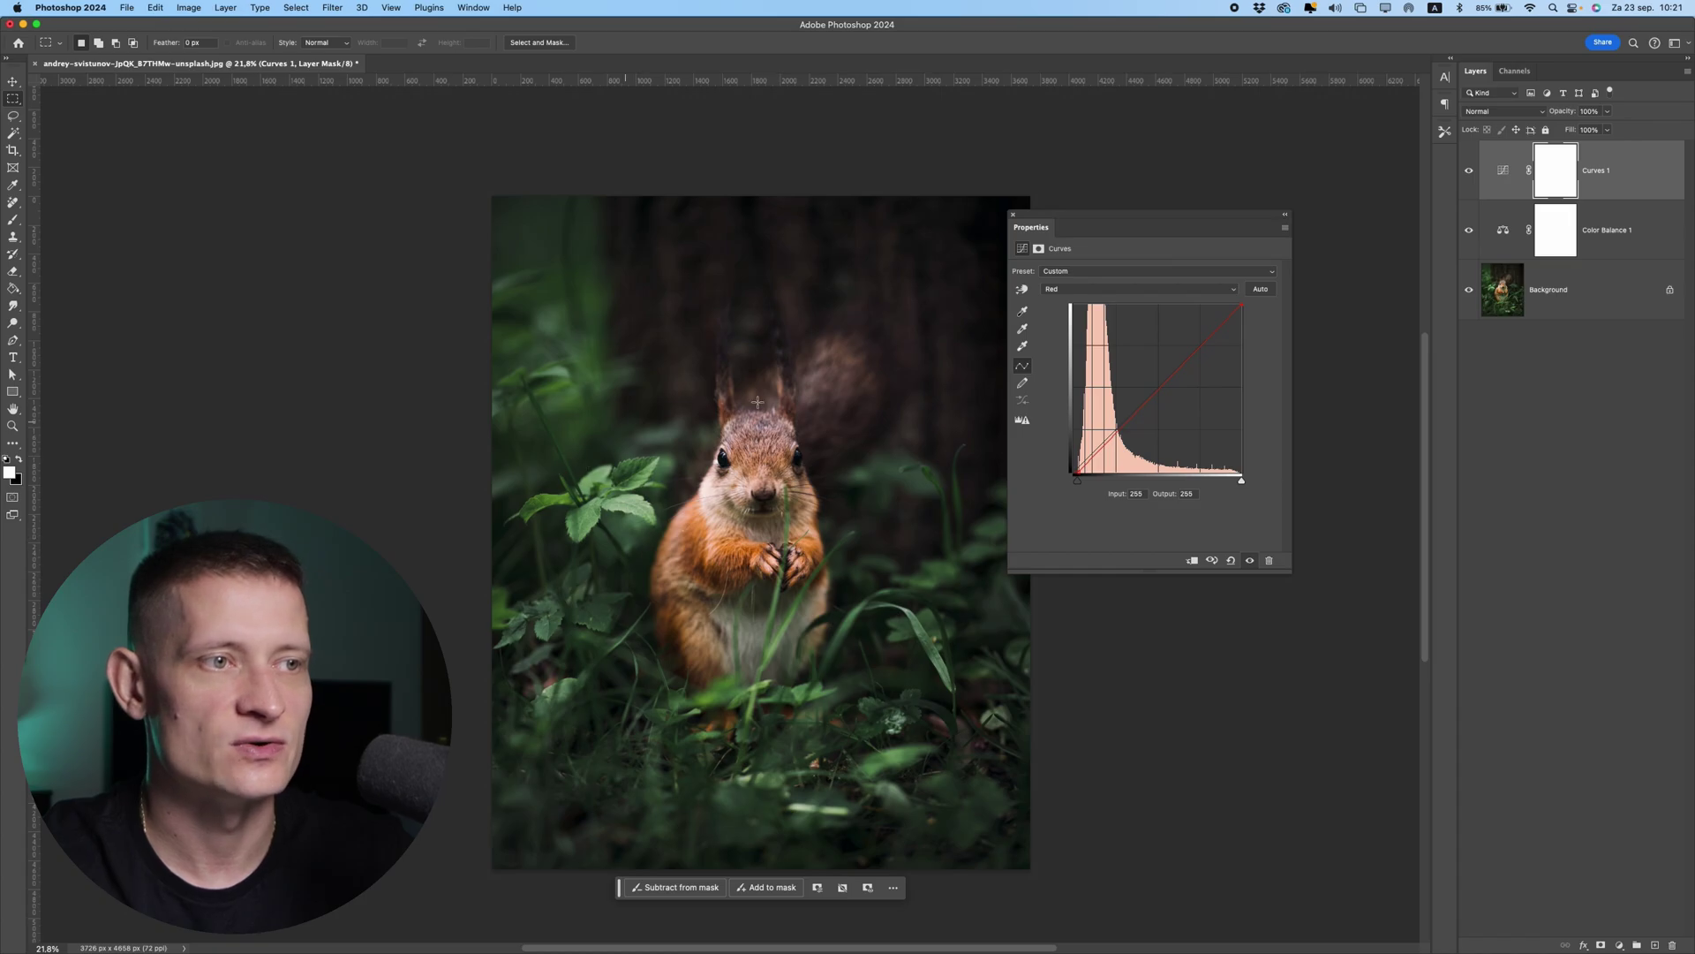
# - Check the Blue channel's black point and raise the Green channel's black-point input slightly, keeping its output at 0
pyautogui.click(1095, 291)
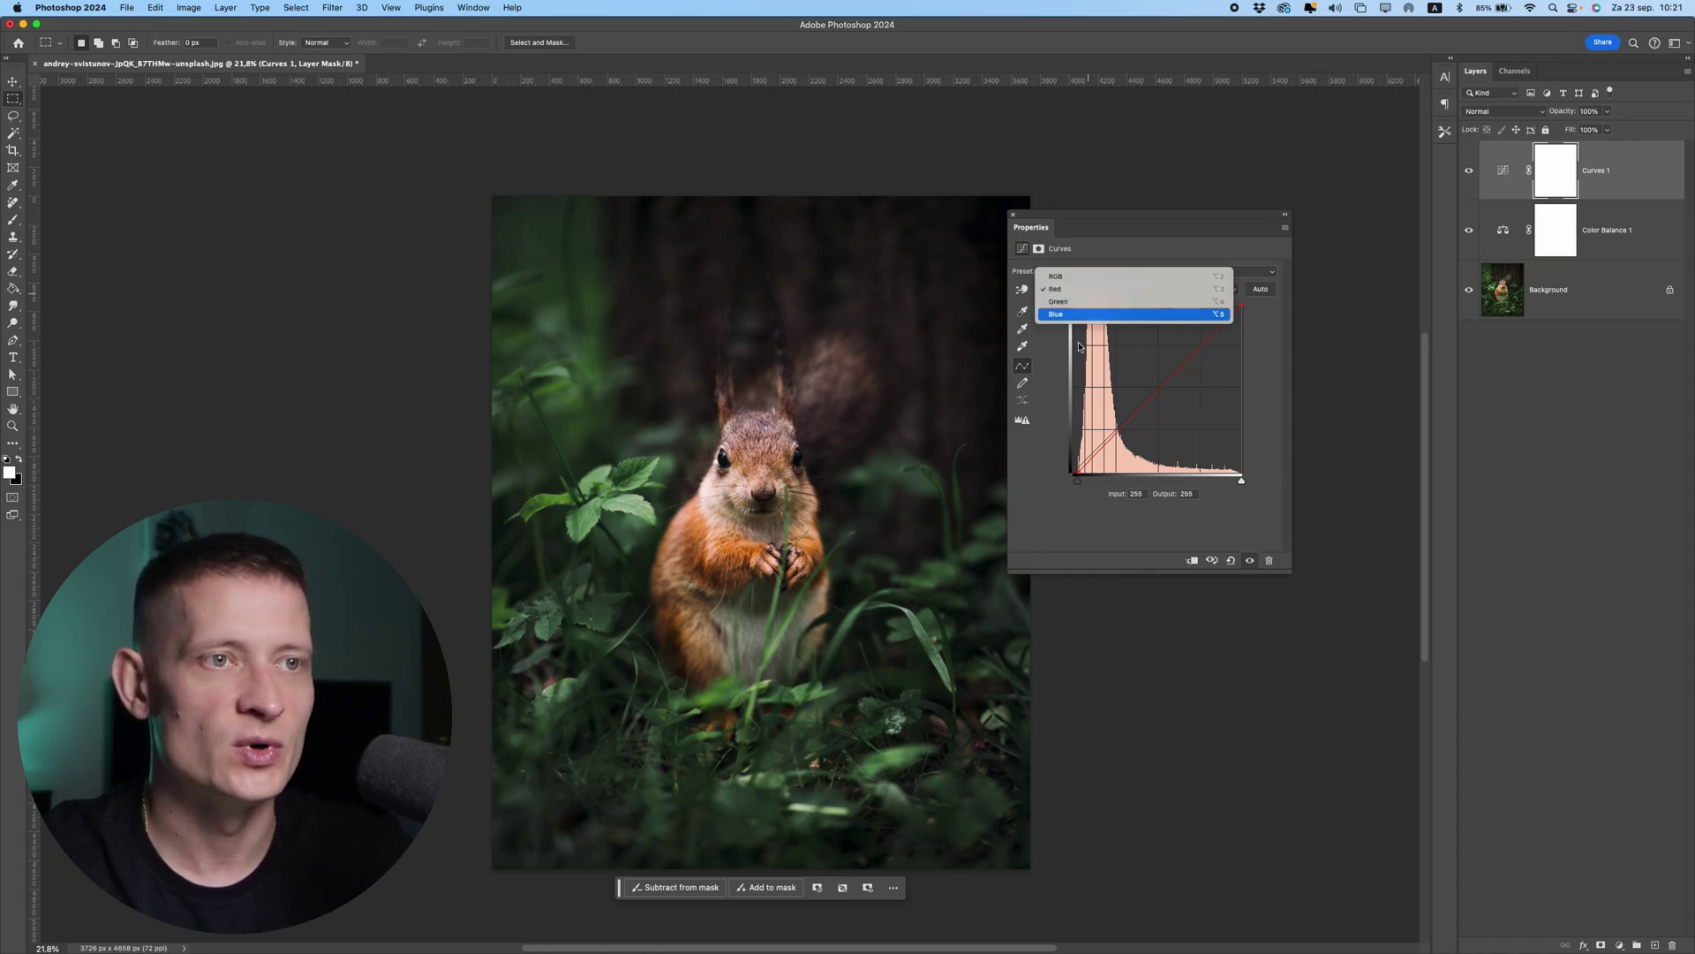
pyautogui.click(1095, 320)
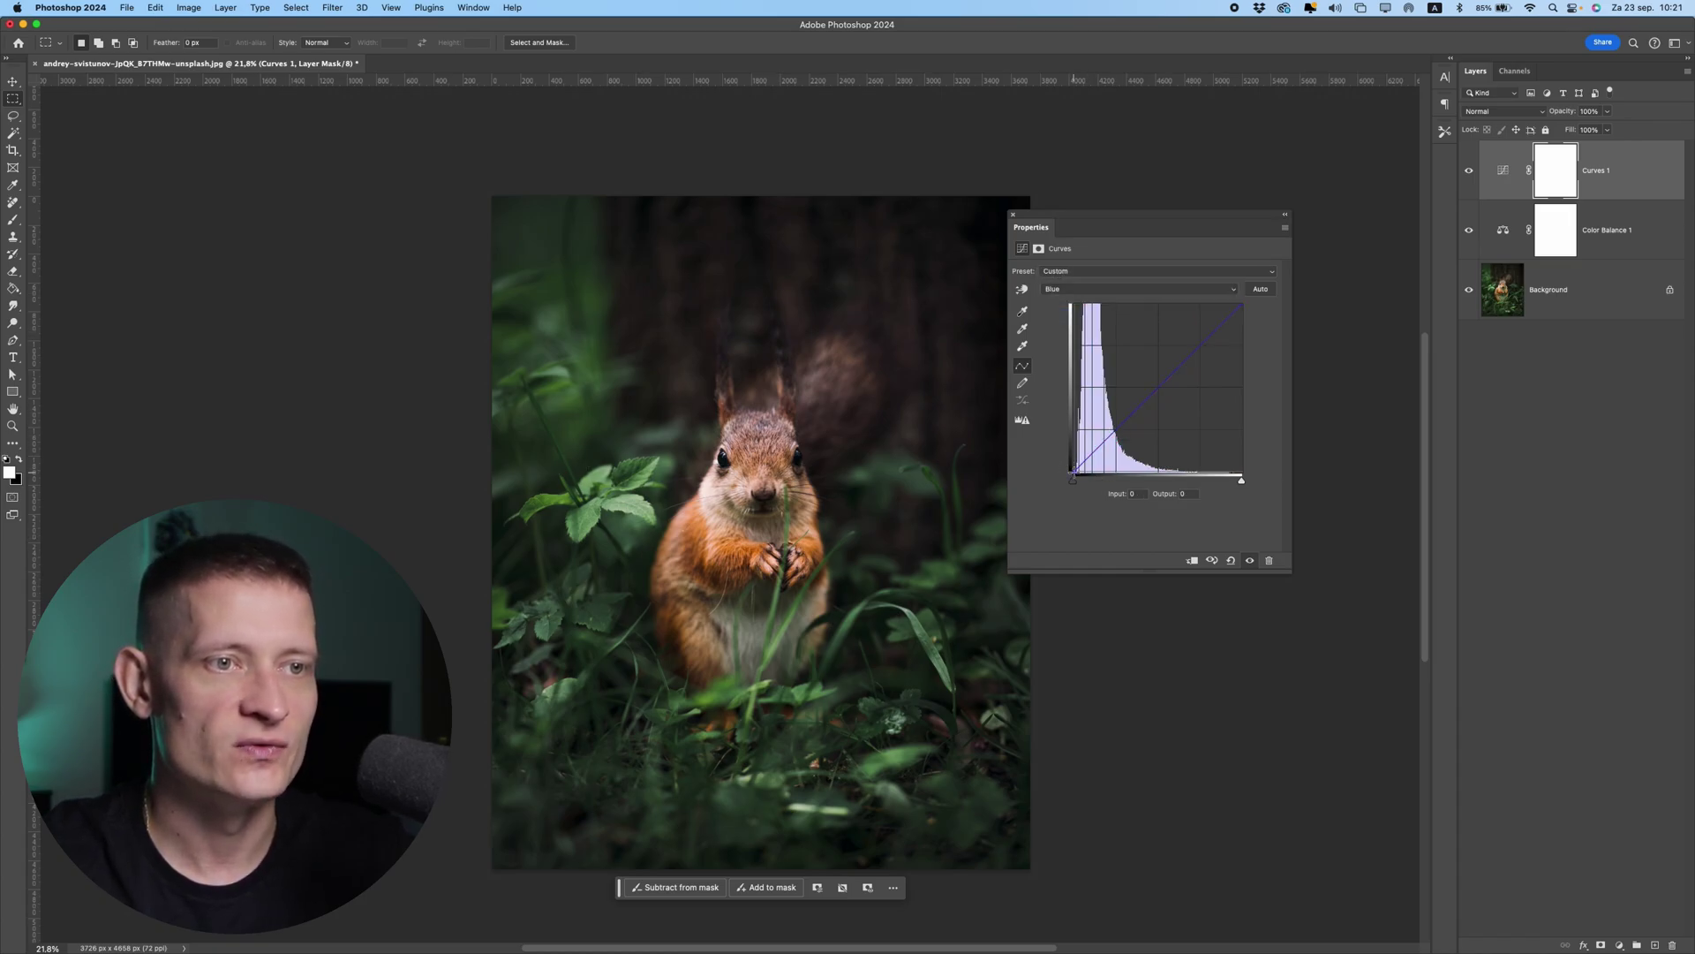
pyautogui.moveTo(1071, 473); pyautogui.dragTo(1071, 477)
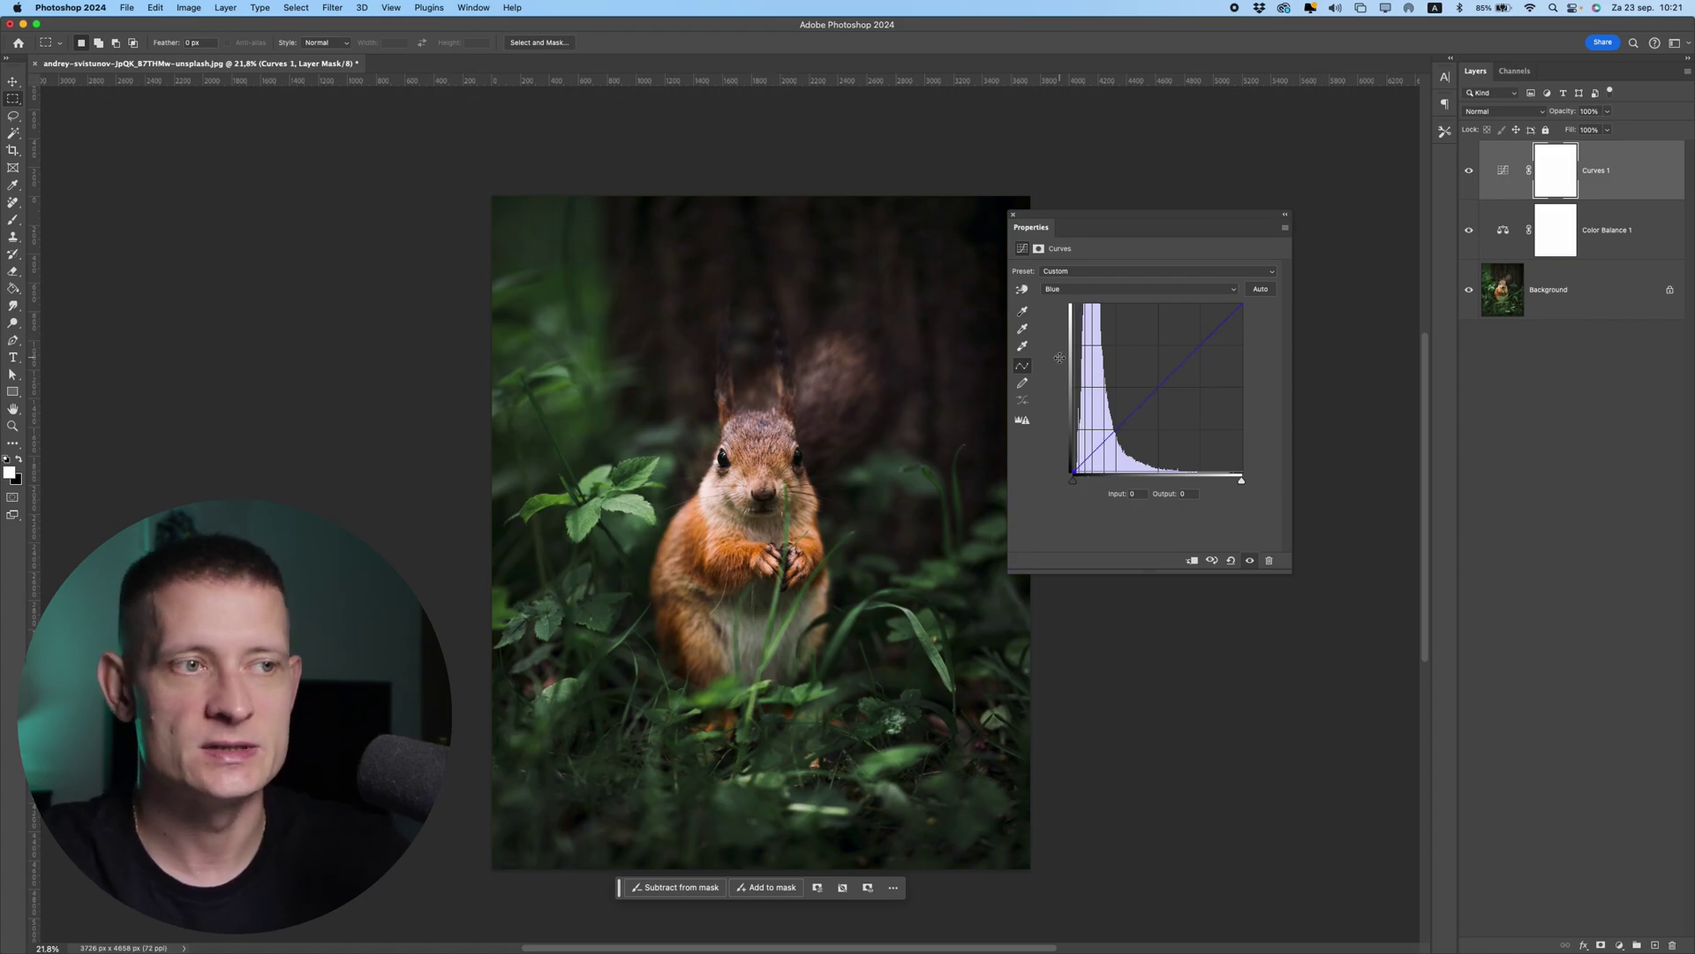
pyautogui.click(1092, 289)
pyautogui.click(1093, 276)
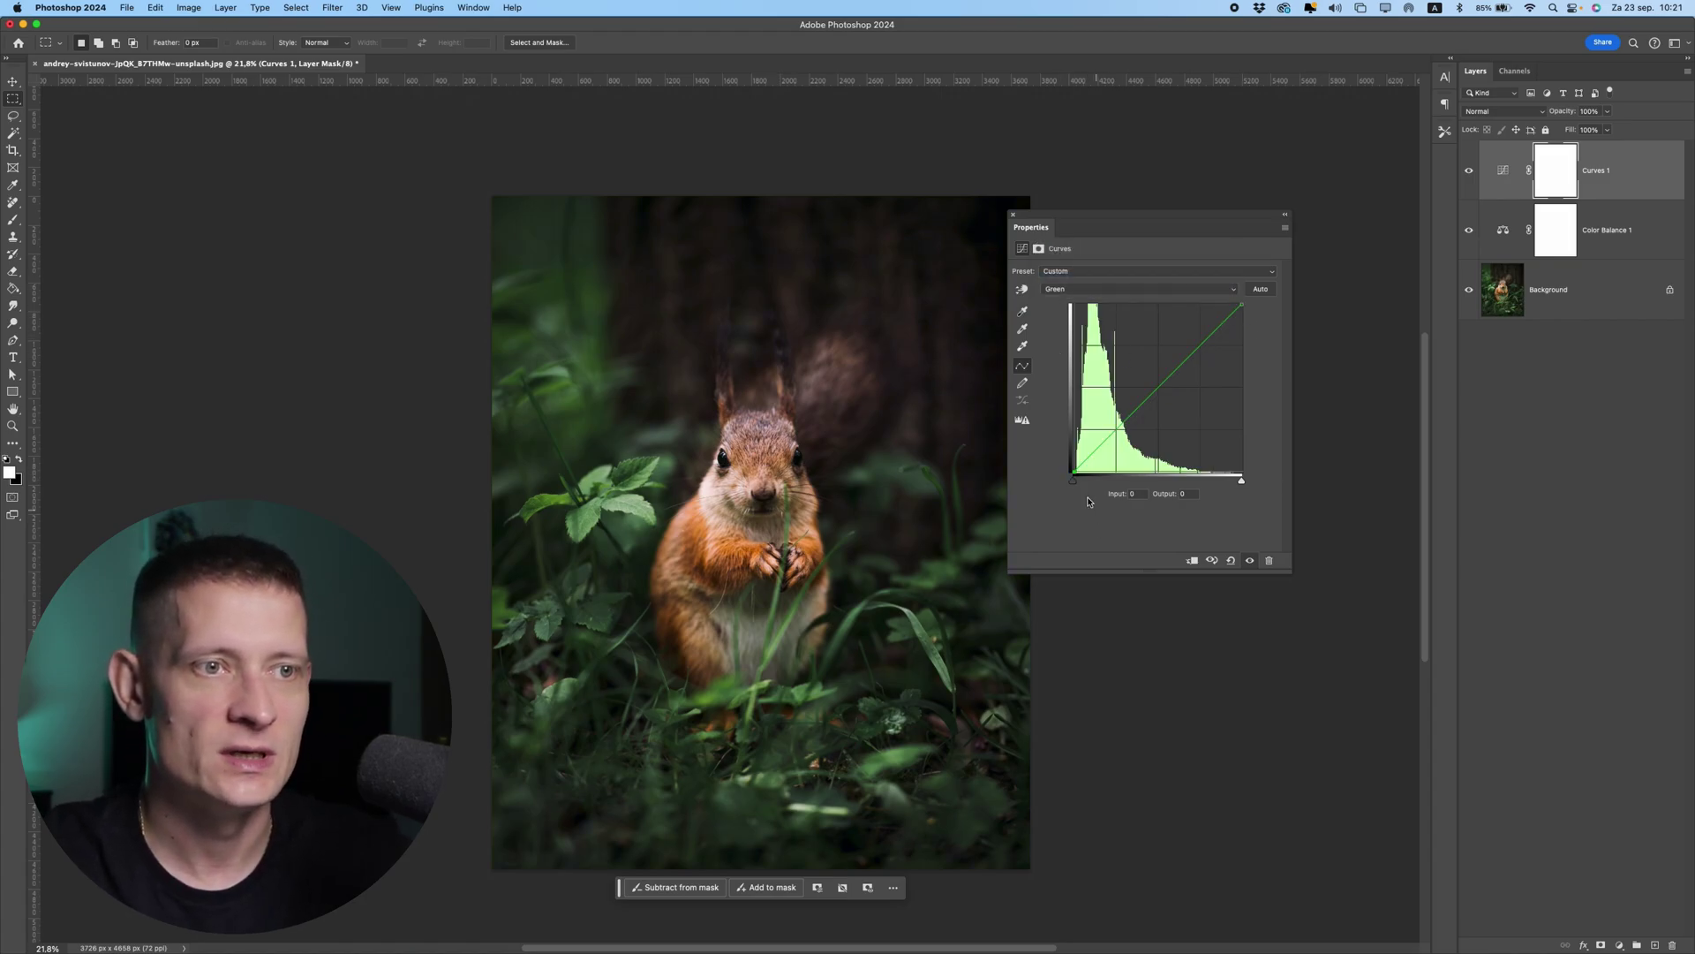
pyautogui.moveTo(1073, 473); pyautogui.dragTo(1078, 475)
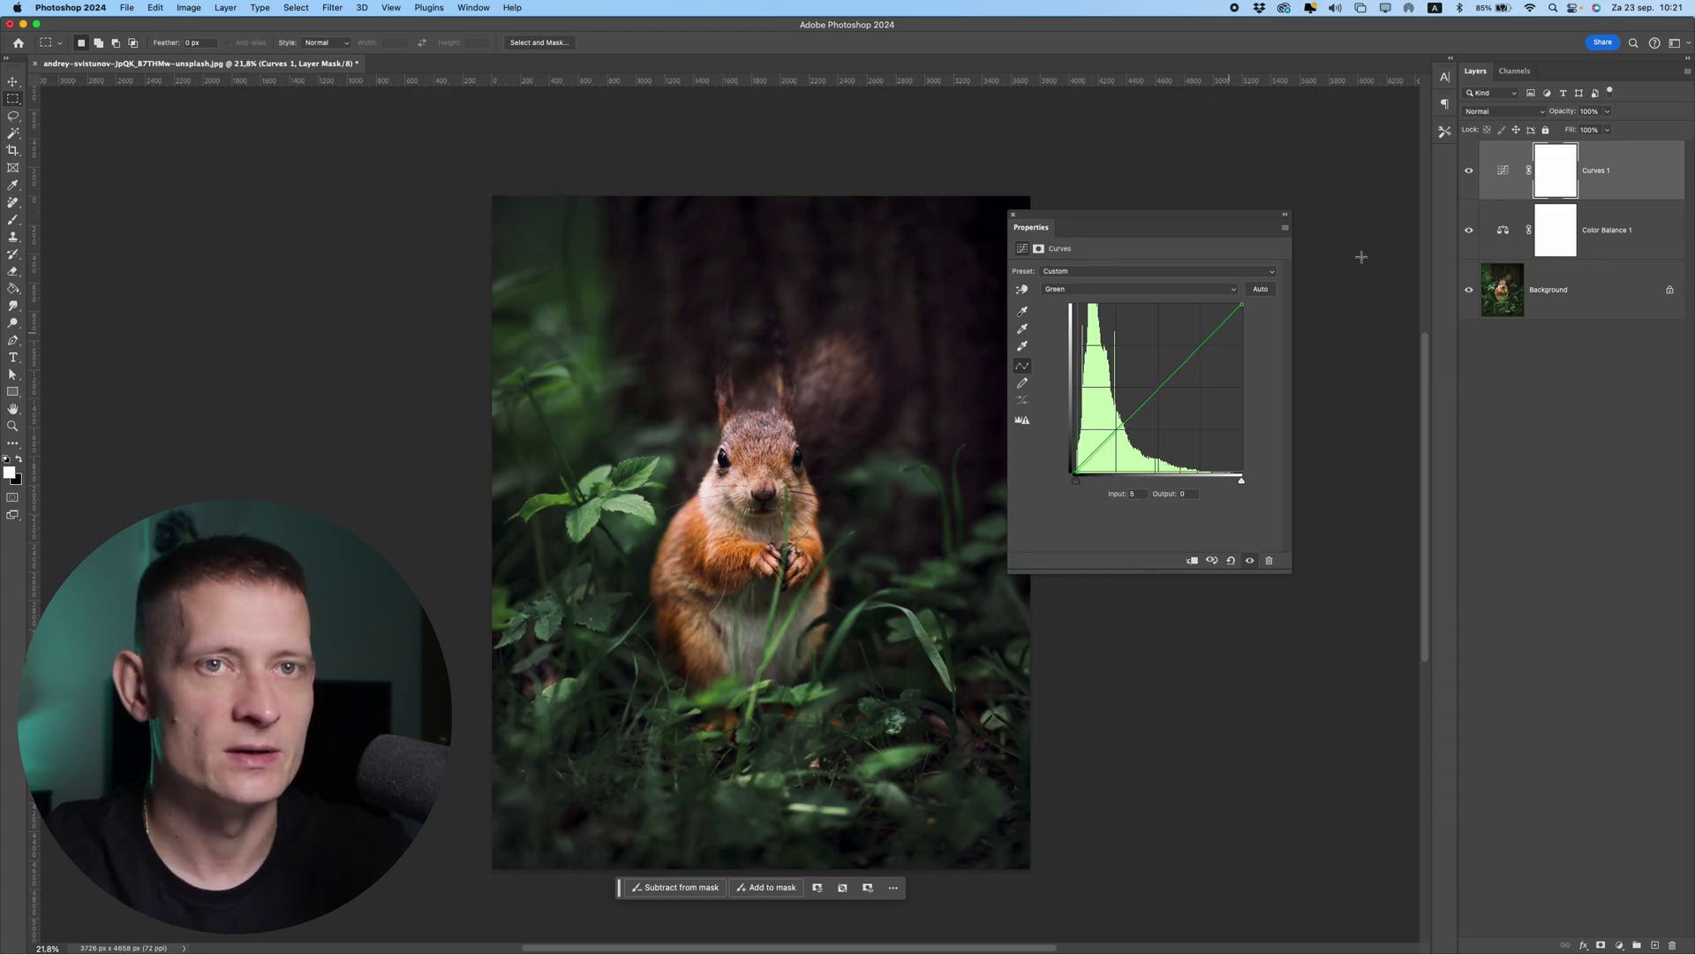
# - Hide and show the Curves and Color Balance layers to compare the edit with the original photo
pyautogui.click(1469, 171)
pyautogui.click(1467, 230)
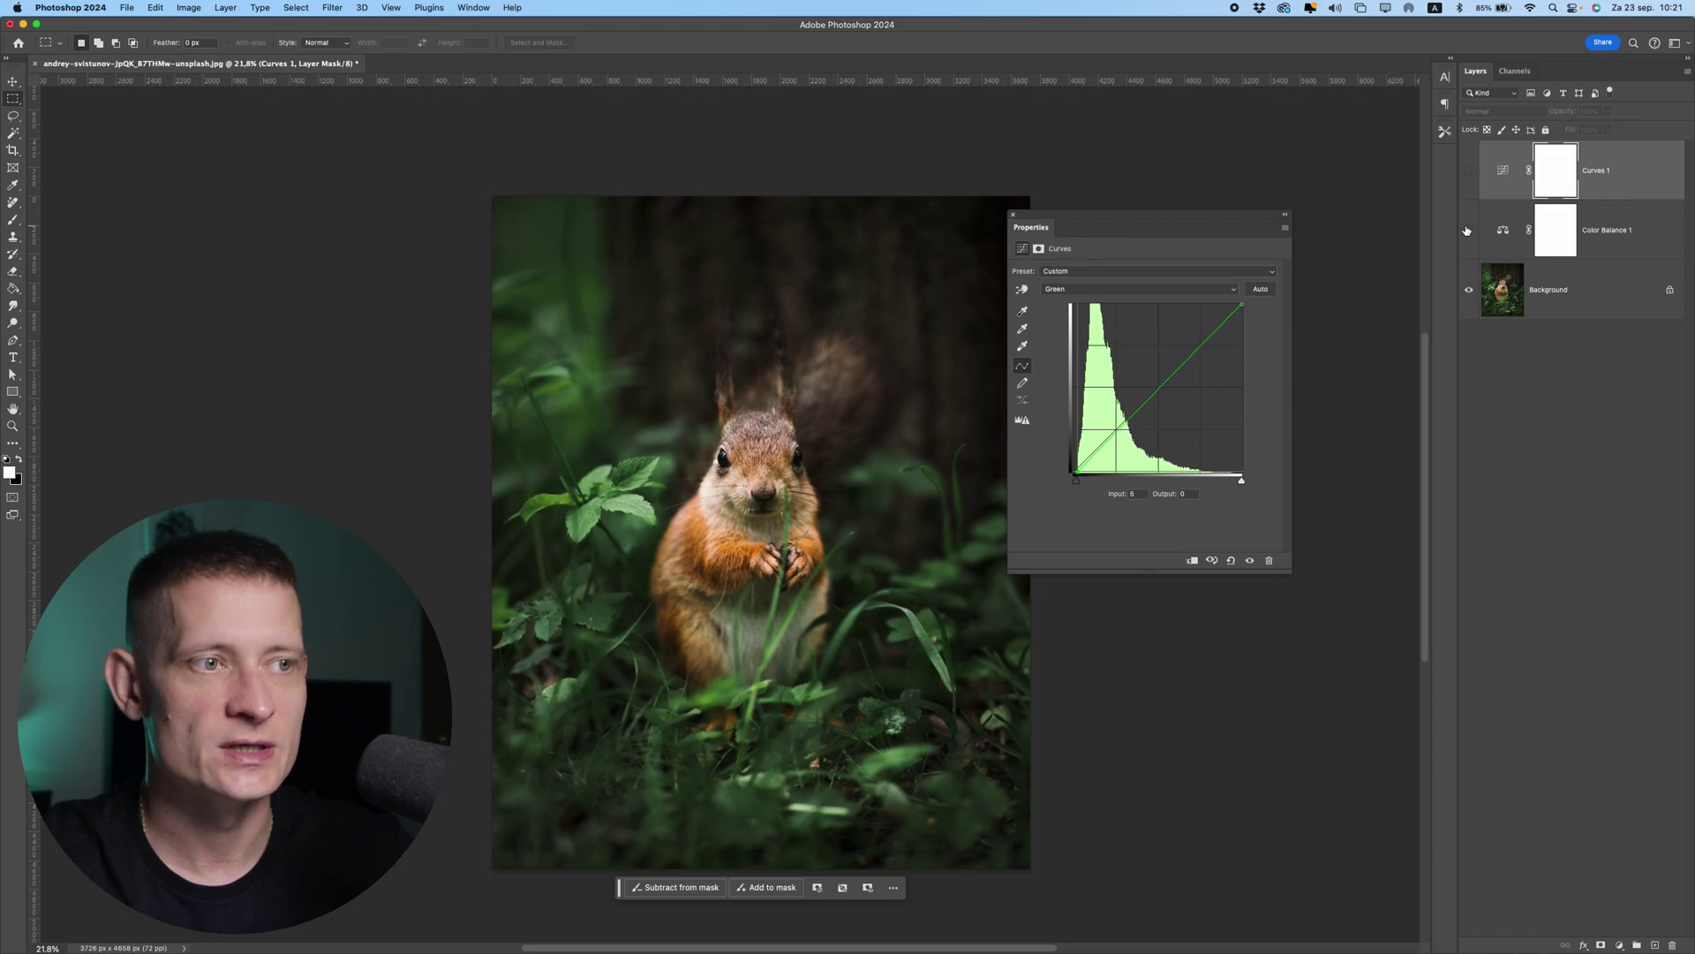
pyautogui.scroll(-2, 916, 396)
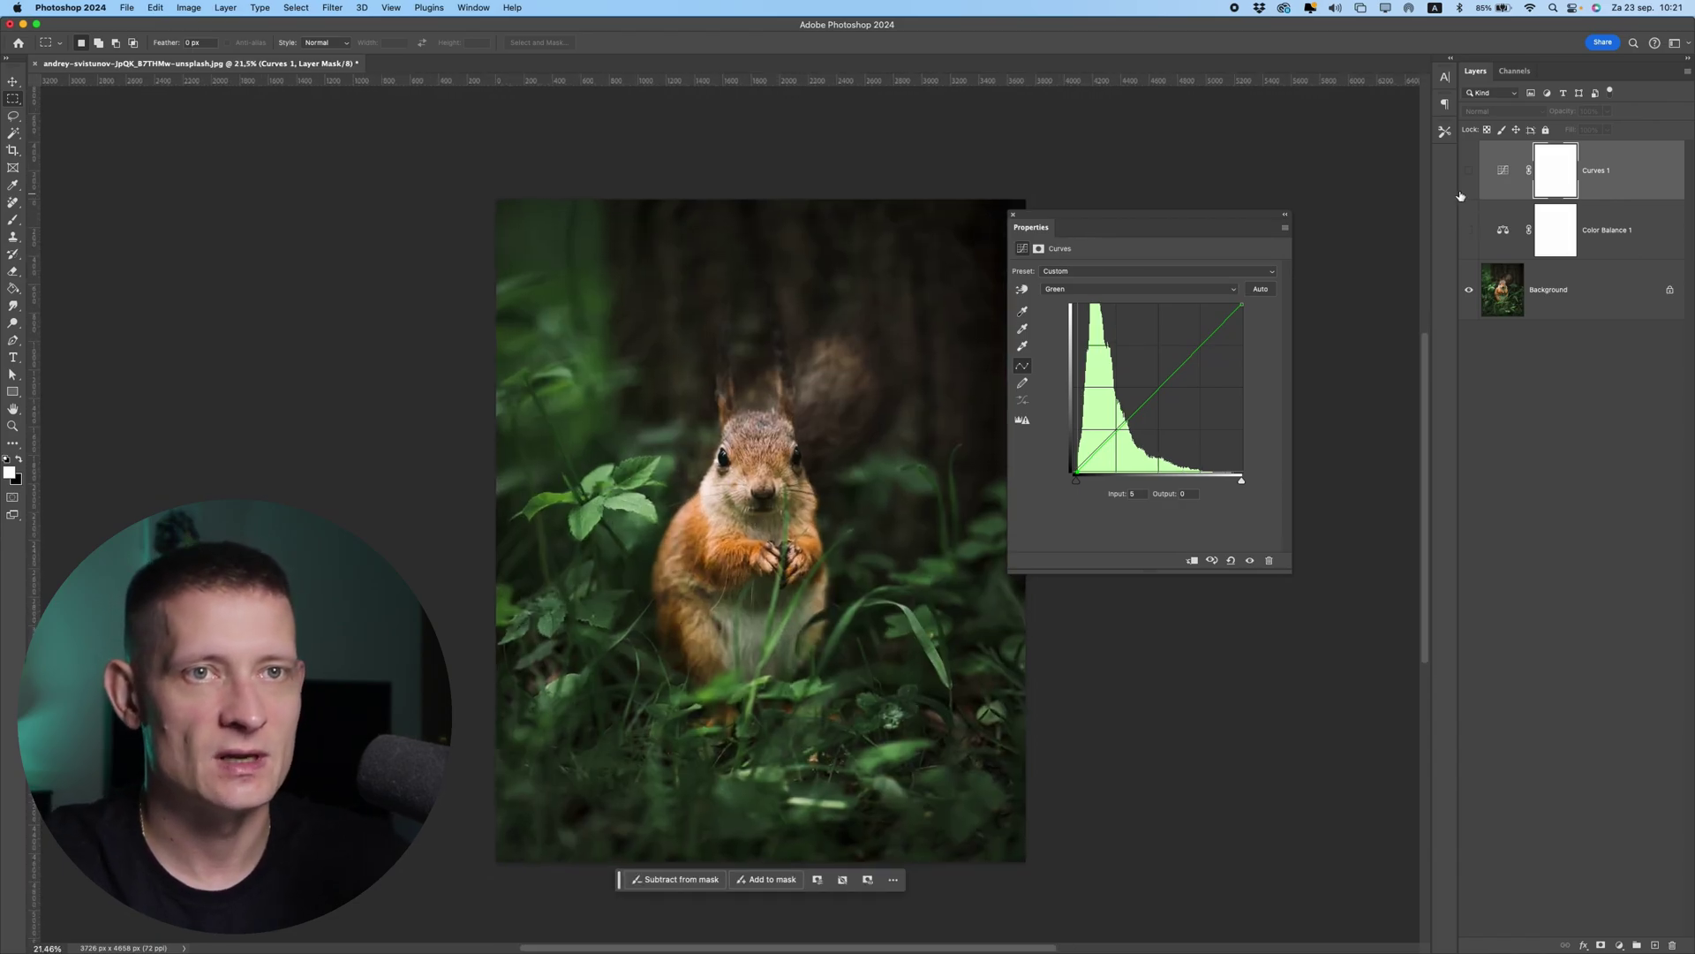
pyautogui.moveTo(1469, 188); pyautogui.dragTo(1469, 232)
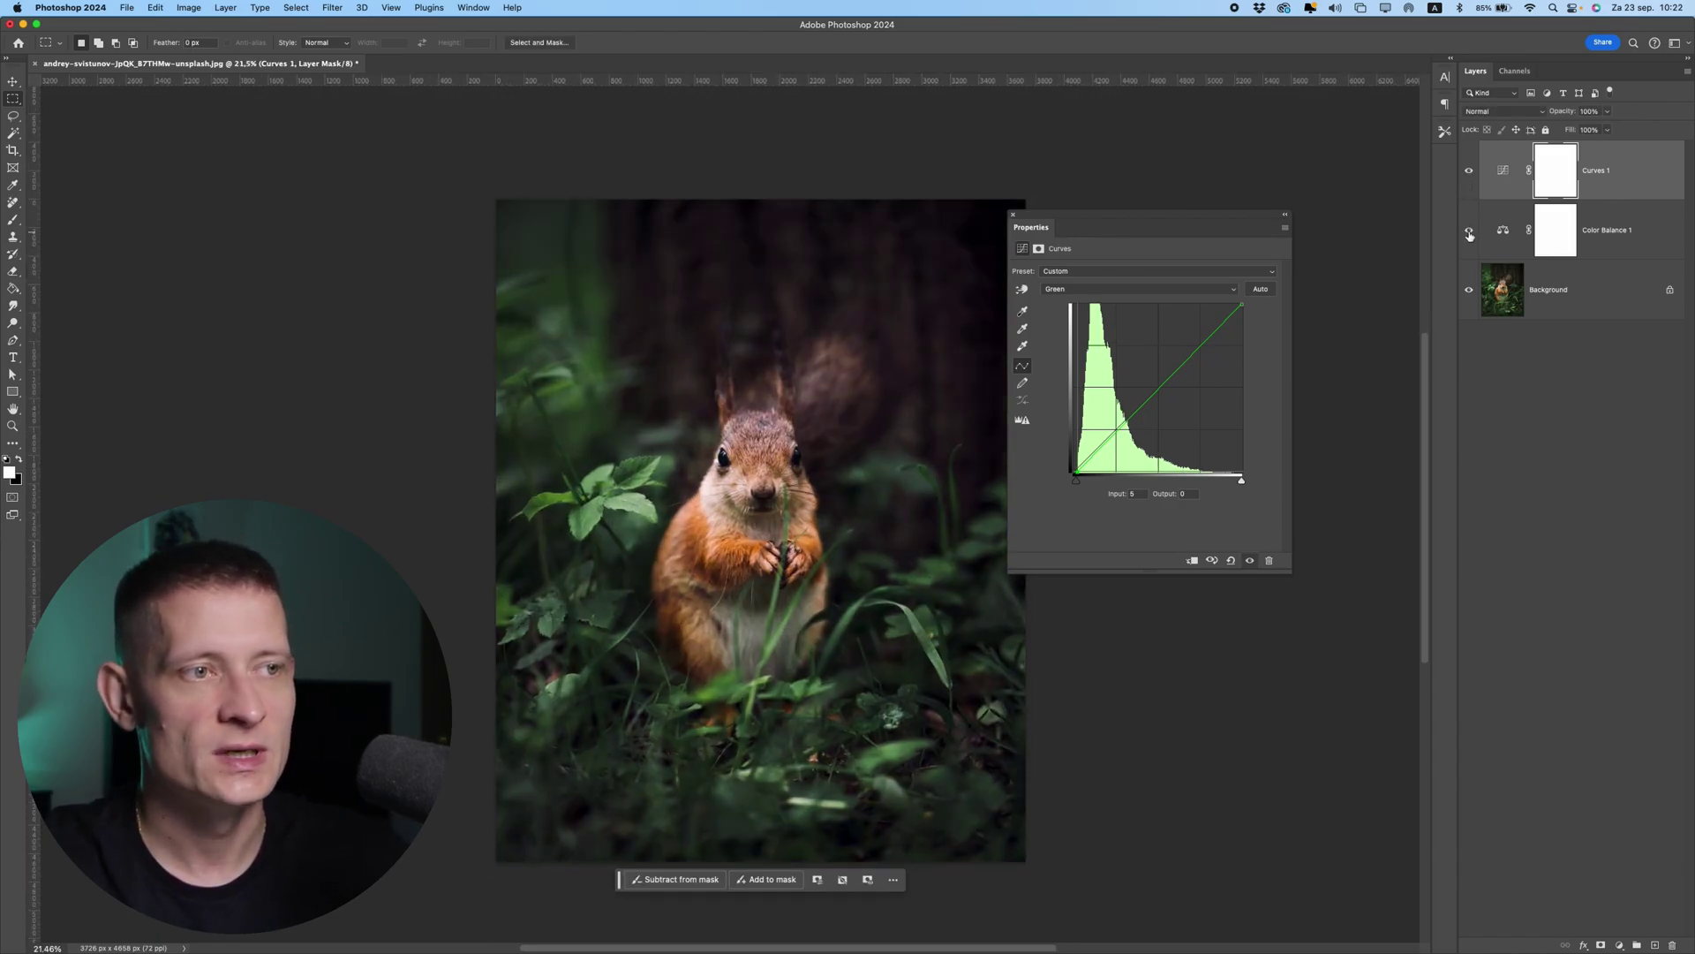
# - On the Curves layer's RGB channel, set the white point to input 246 and move the black point slightly inward
pyautogui.click(1628, 941)
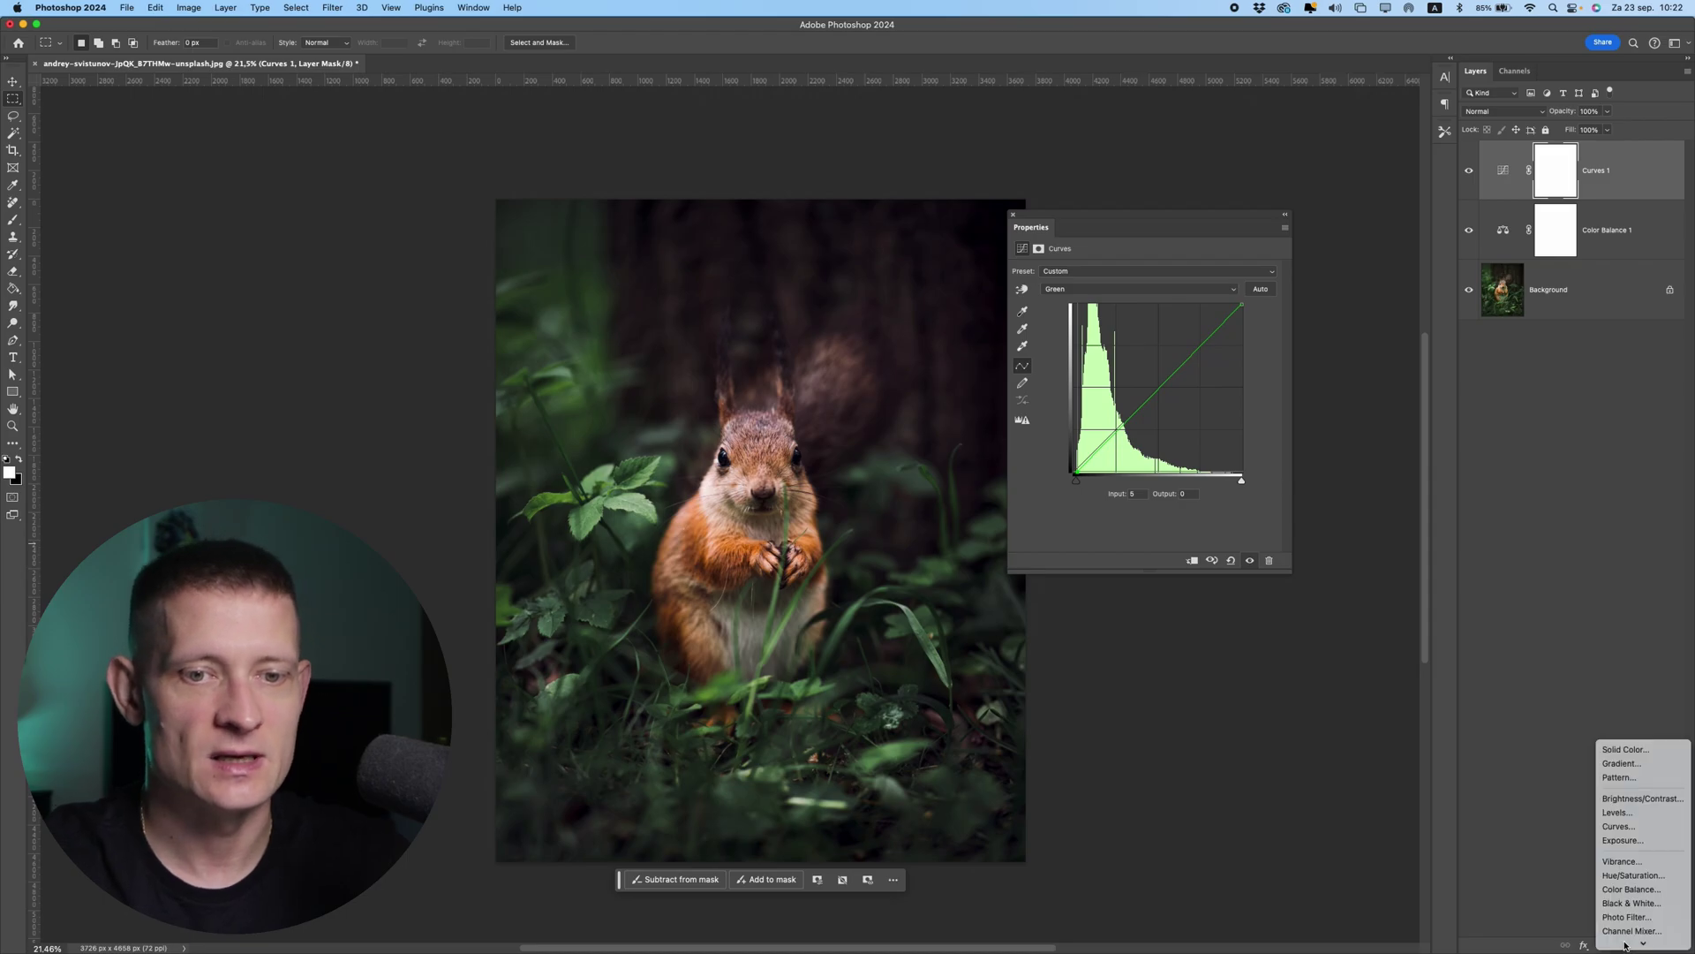
pyautogui.click(1124, 289)
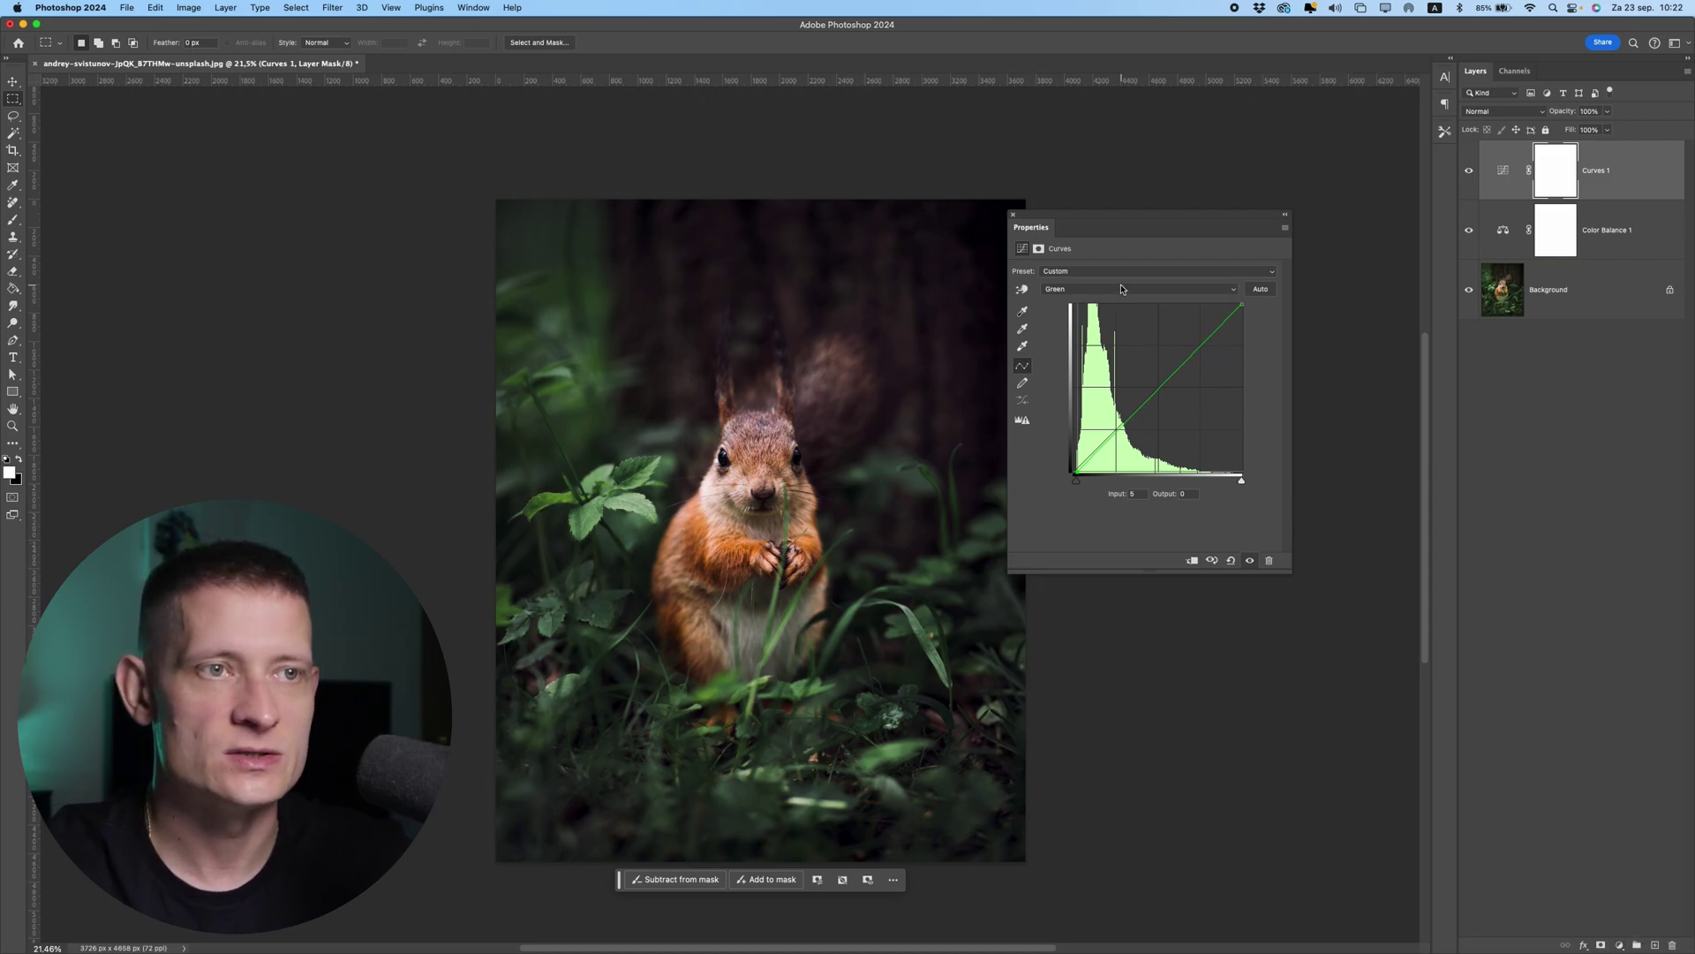
pyautogui.click(1124, 289)
pyautogui.click(1124, 262)
pyautogui.moveTo(1239, 307); pyautogui.dragTo(1232, 303)
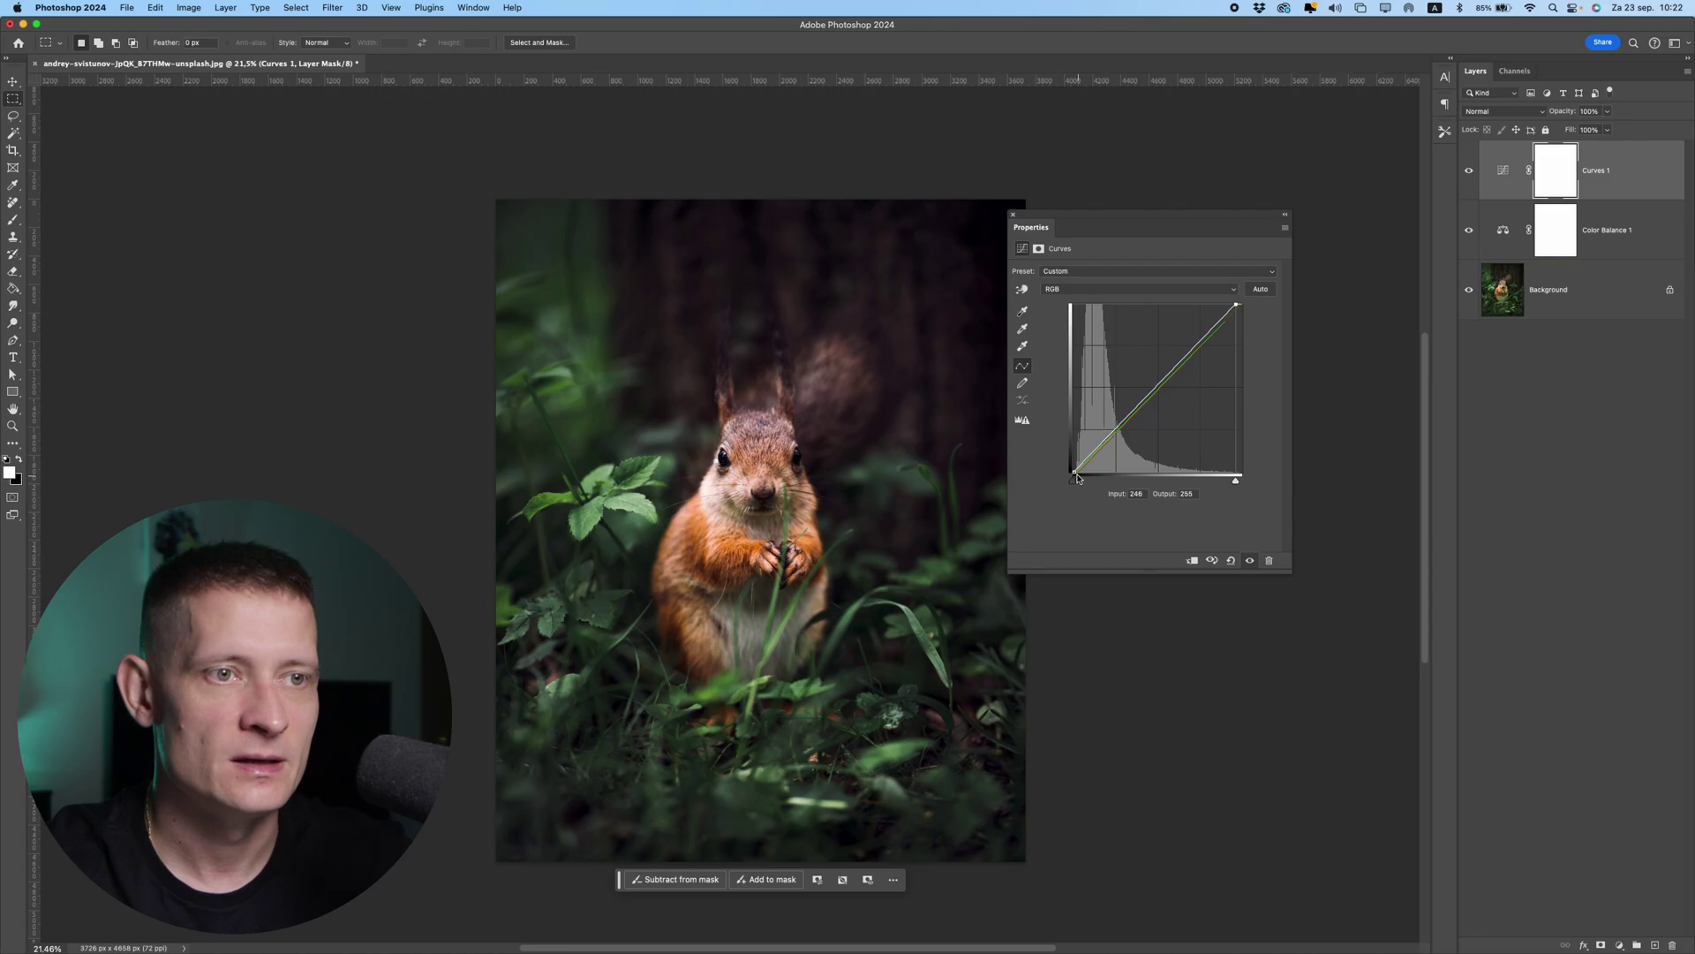
pyautogui.moveTo(1077, 476); pyautogui.dragTo(1076, 472)
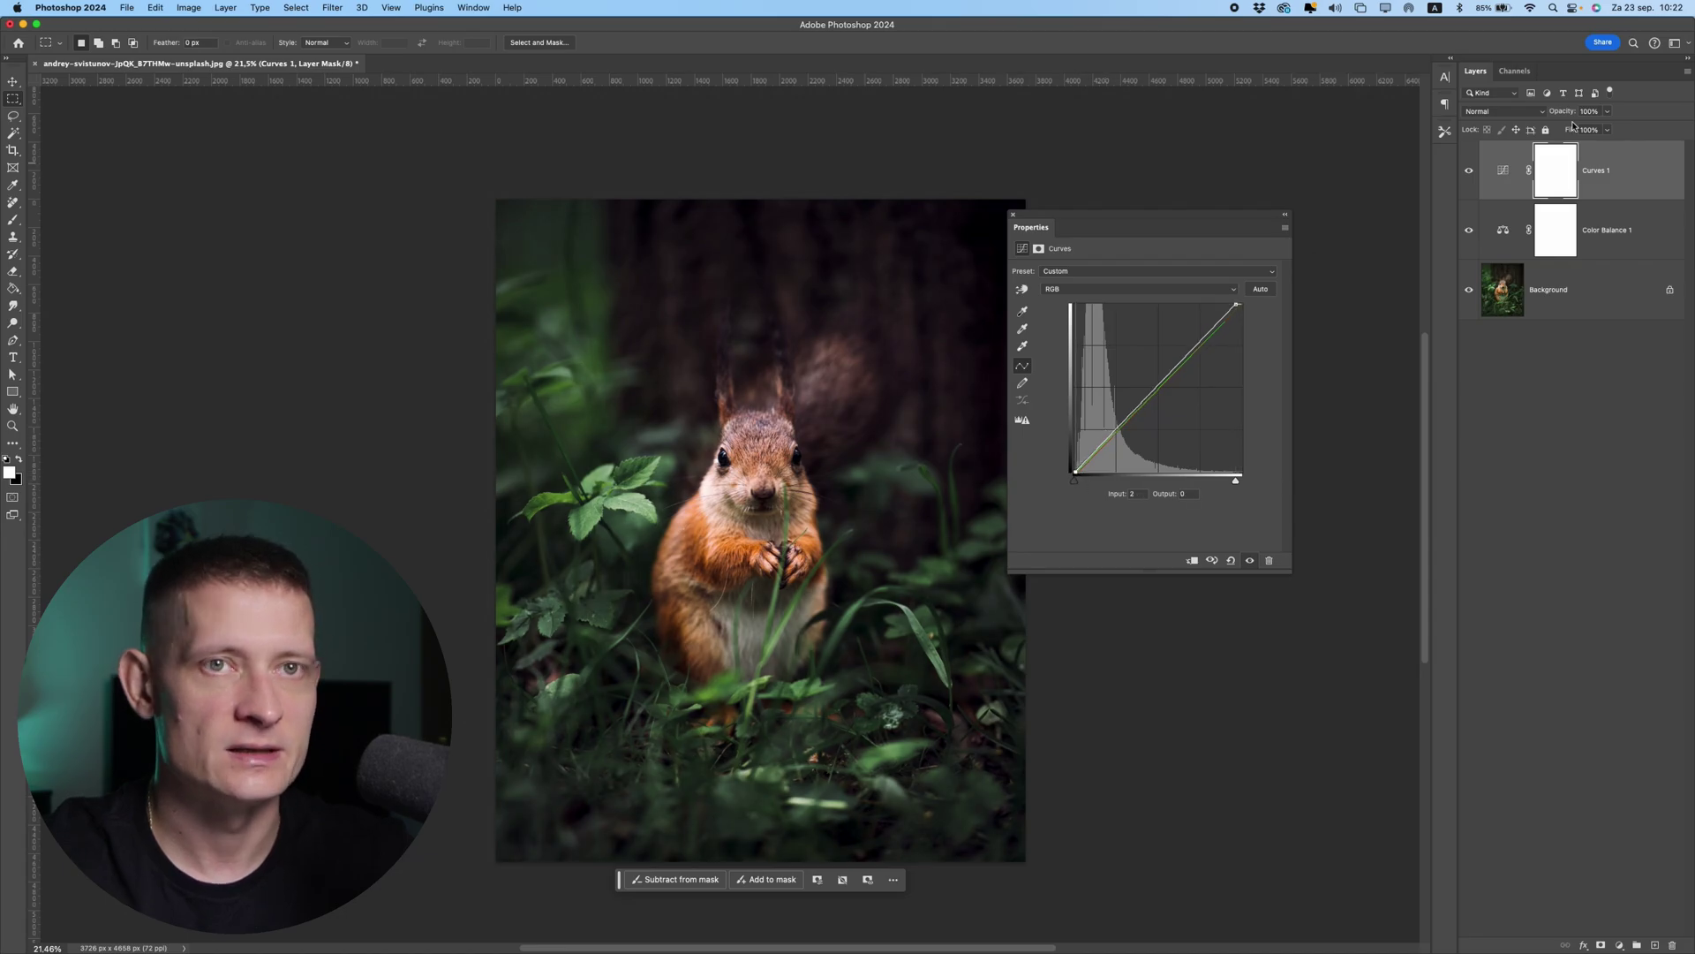
# - Add a Hue/Saturation adjustment layer on top of the stack and lower the master saturation to -16
pyautogui.click(1620, 944)
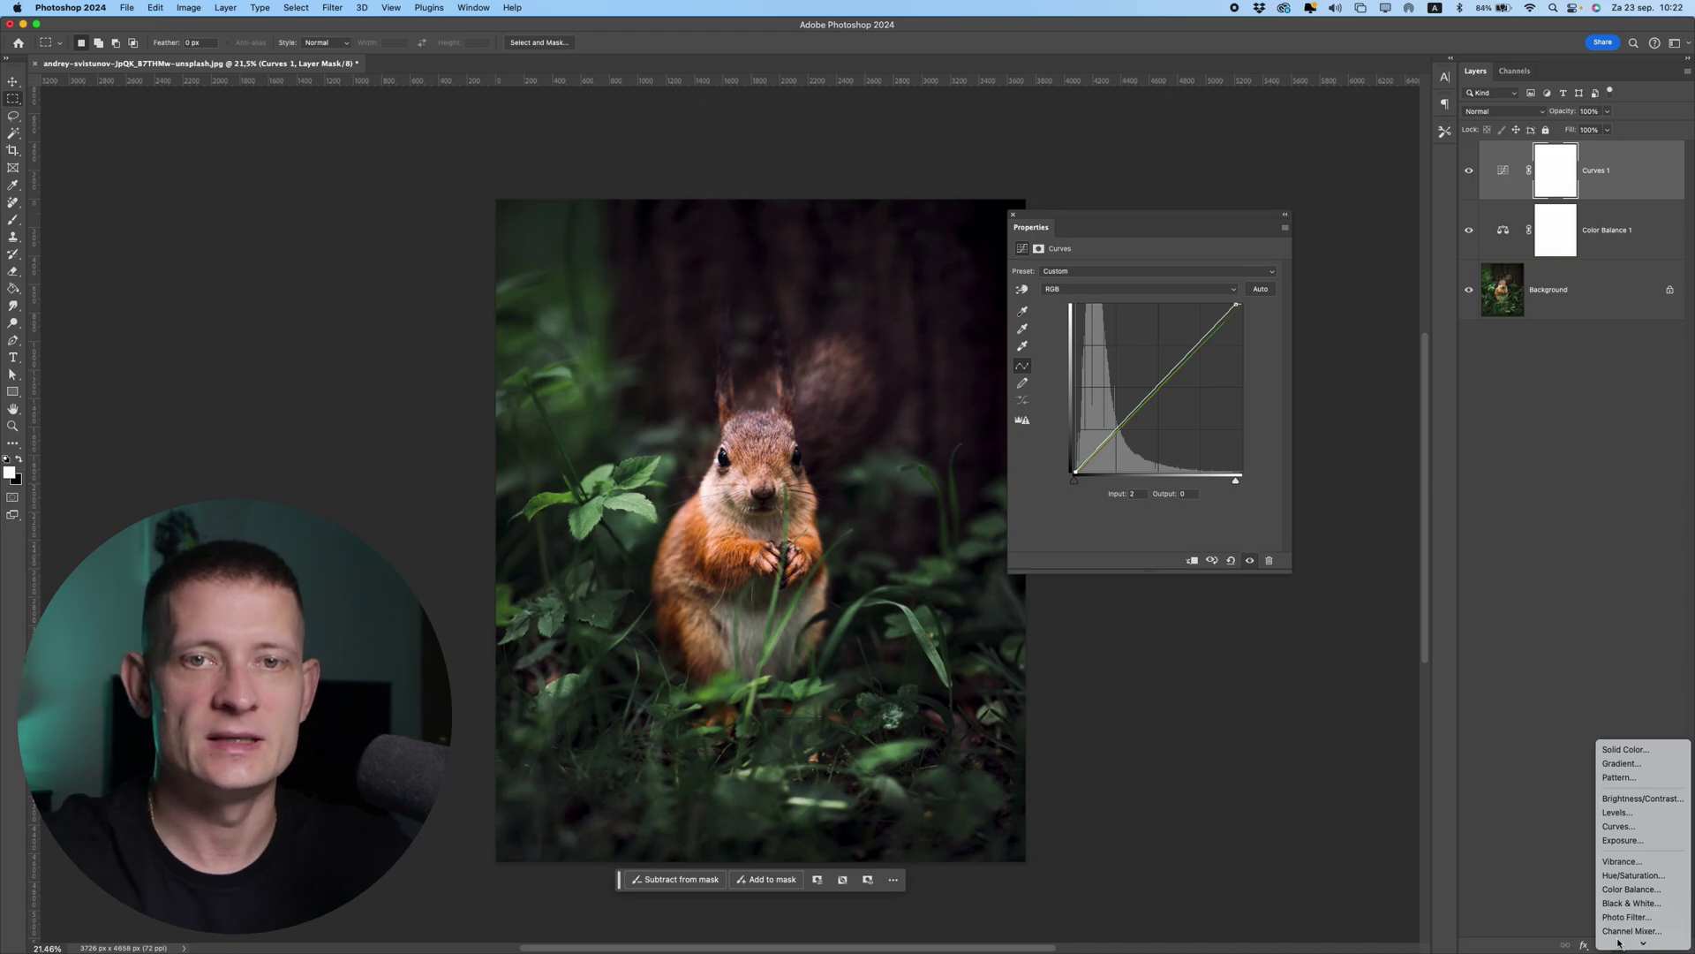
pyautogui.moveTo(1625, 943)
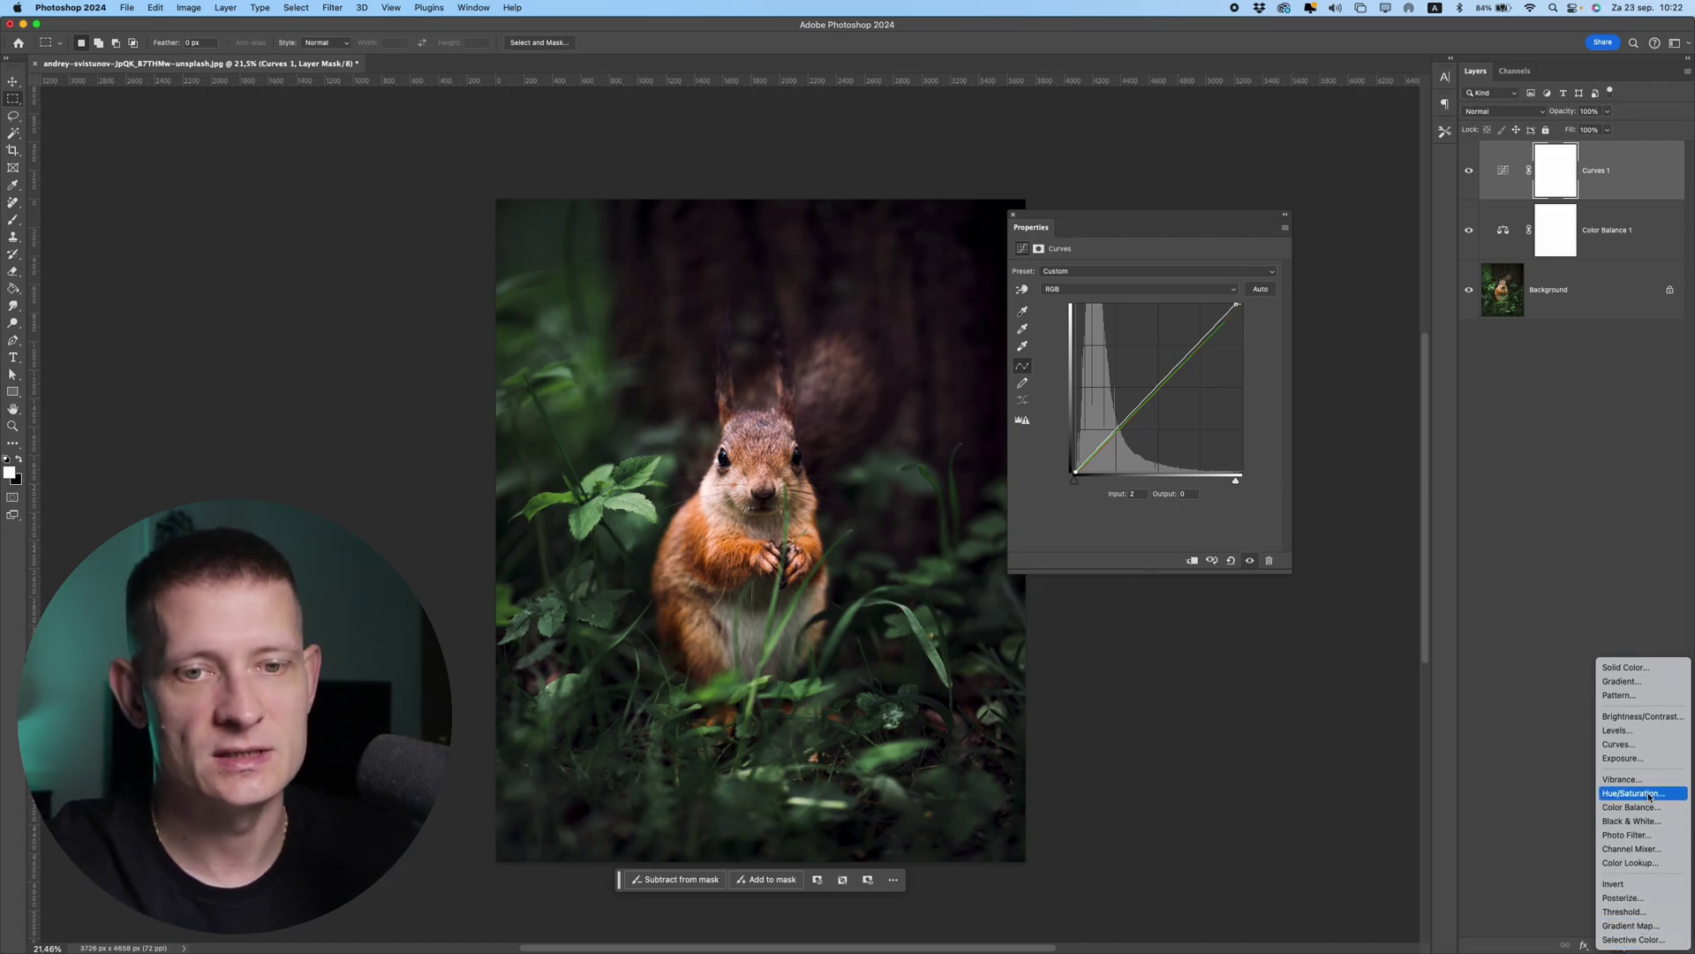
pyautogui.click(1628, 793)
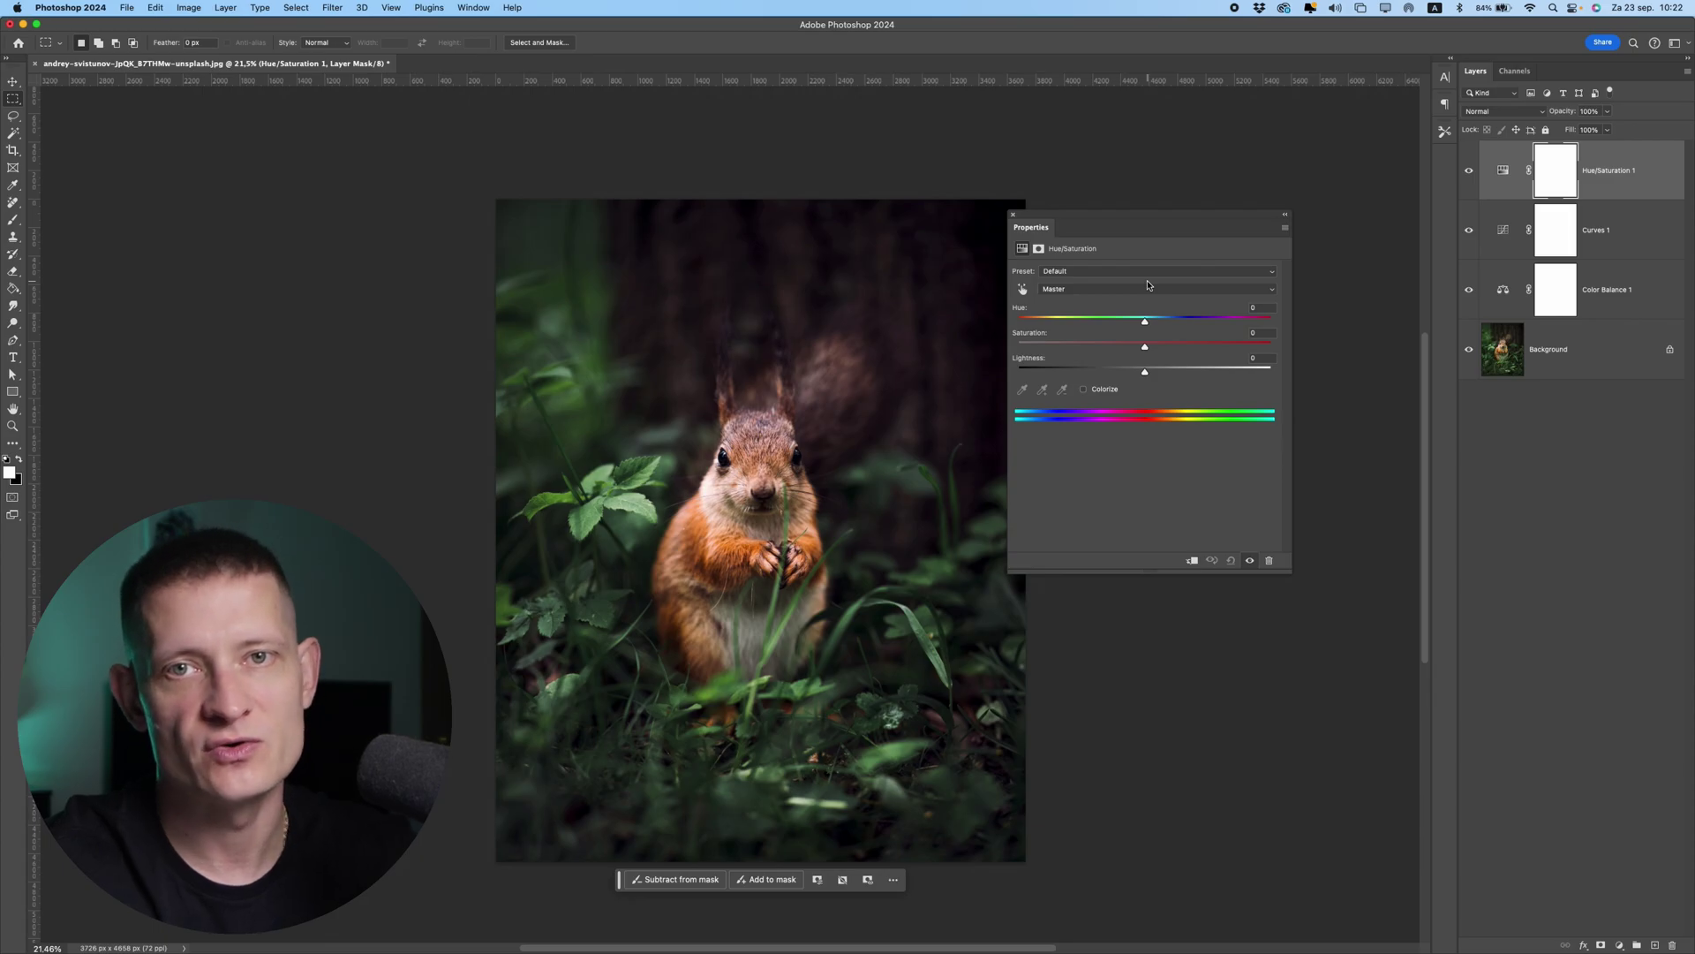
pyautogui.click(1623, 290)
pyautogui.click(1622, 232)
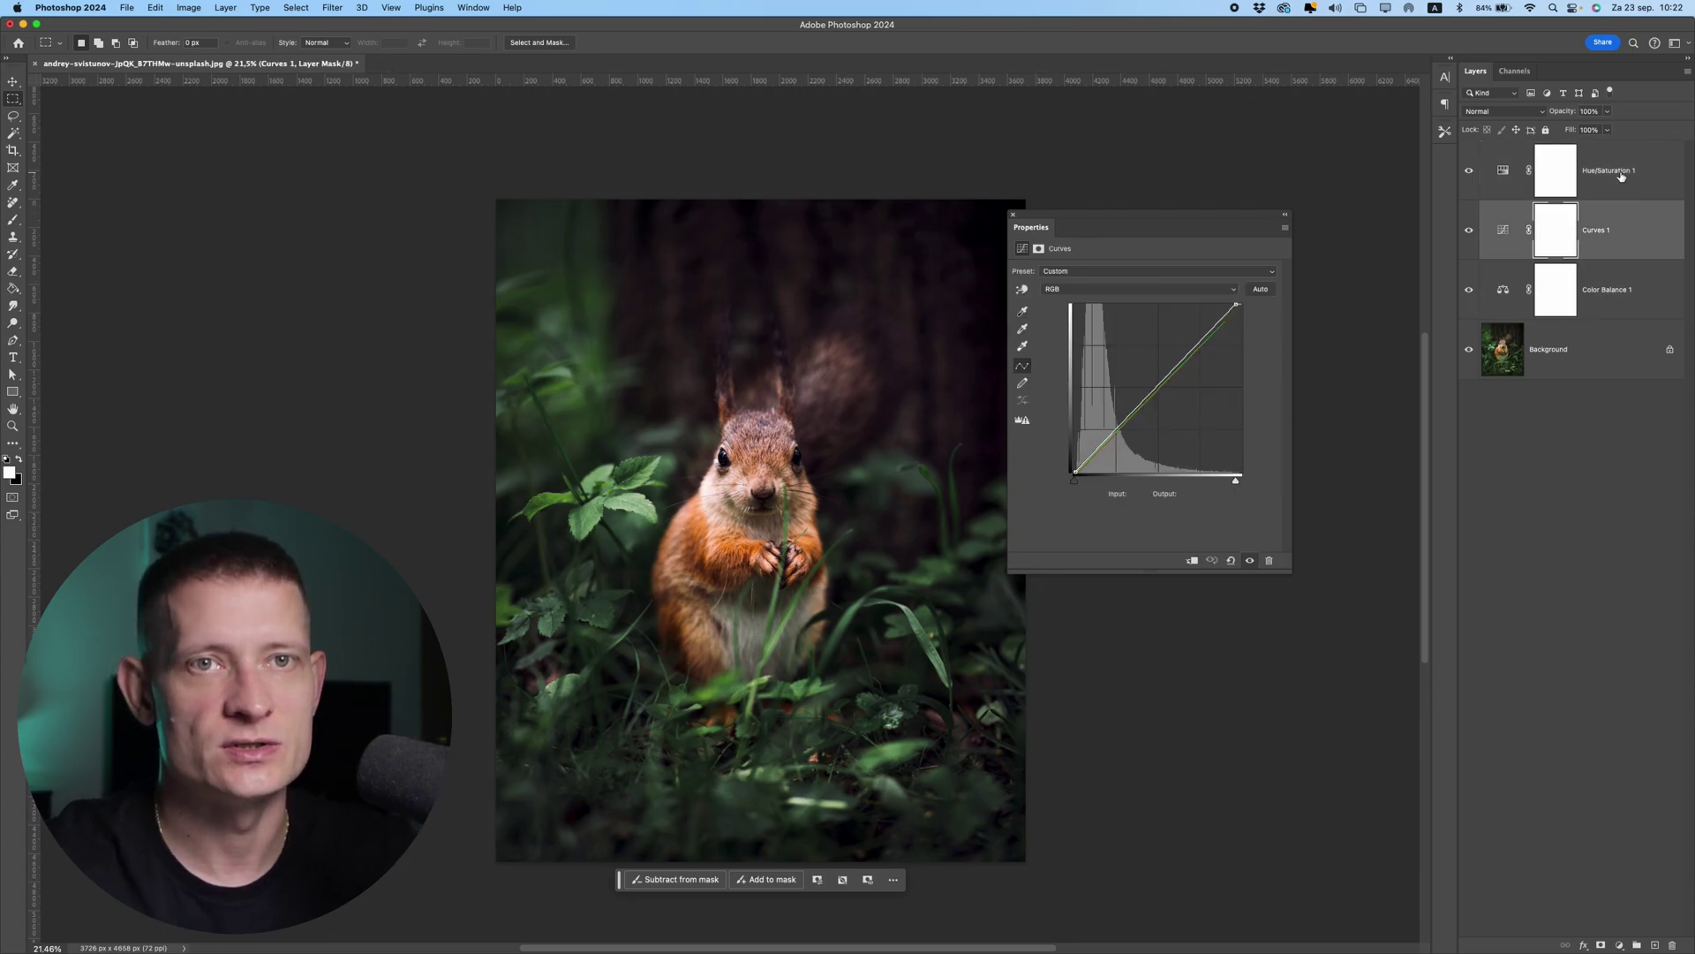
pyautogui.click(1621, 174)
pyautogui.moveTo(1143, 347); pyautogui.dragTo(1134, 349)
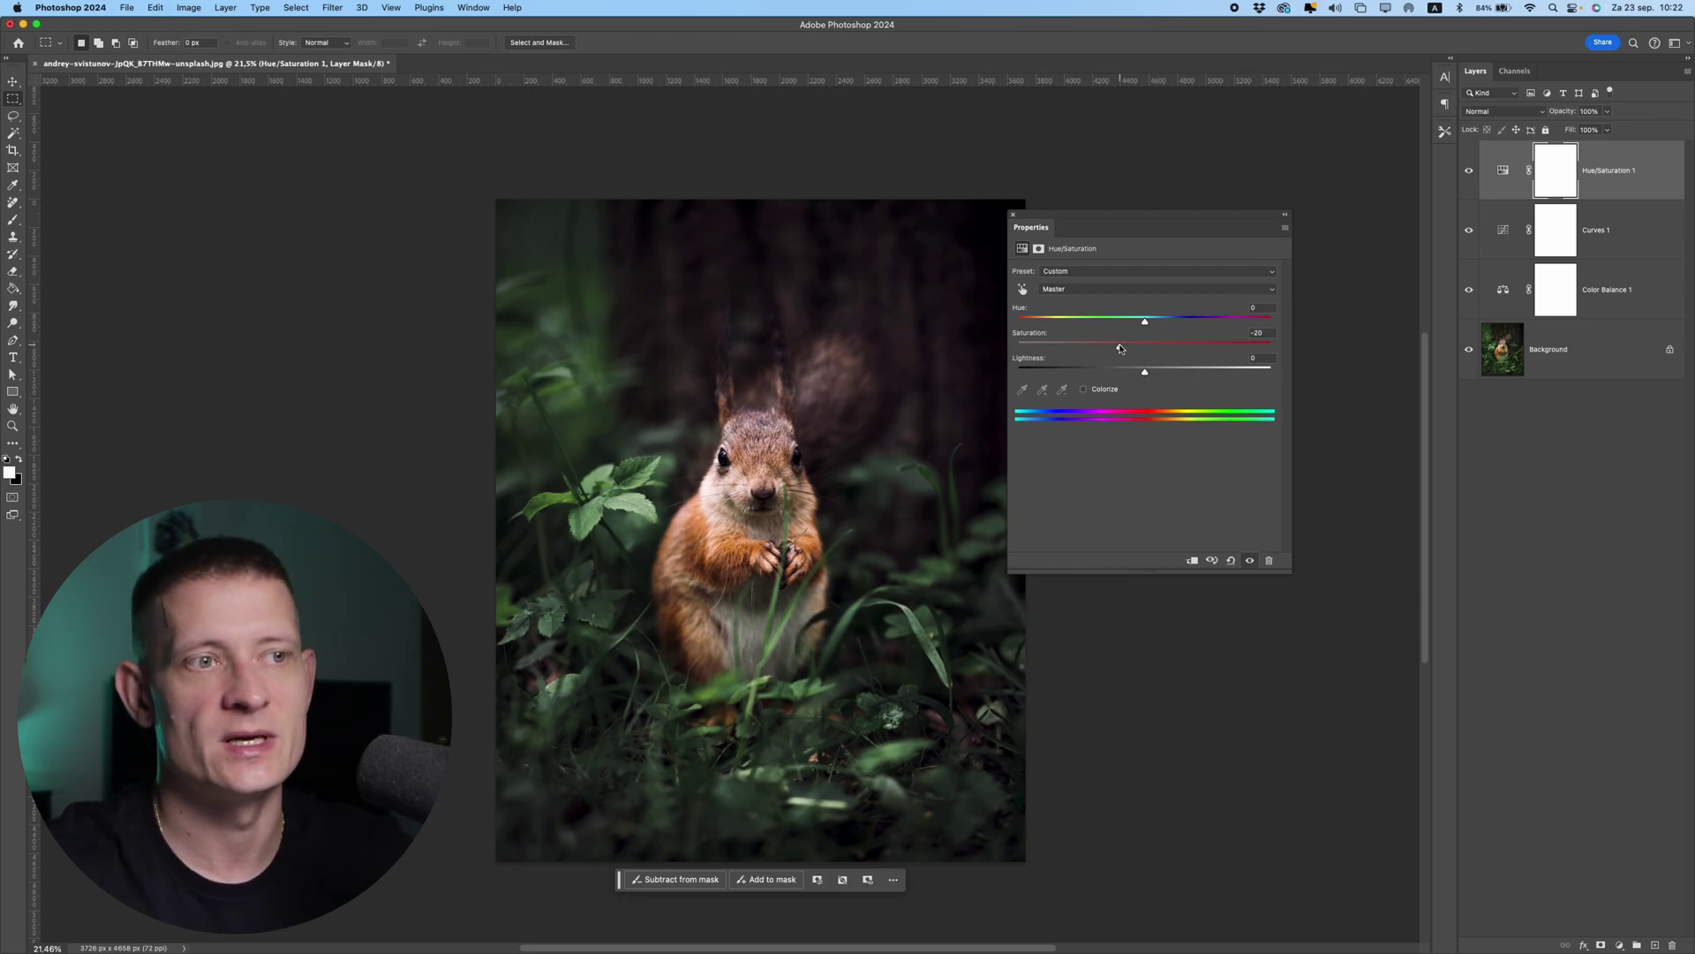
pyautogui.moveTo(1124, 347); pyautogui.dragTo(1127, 350)
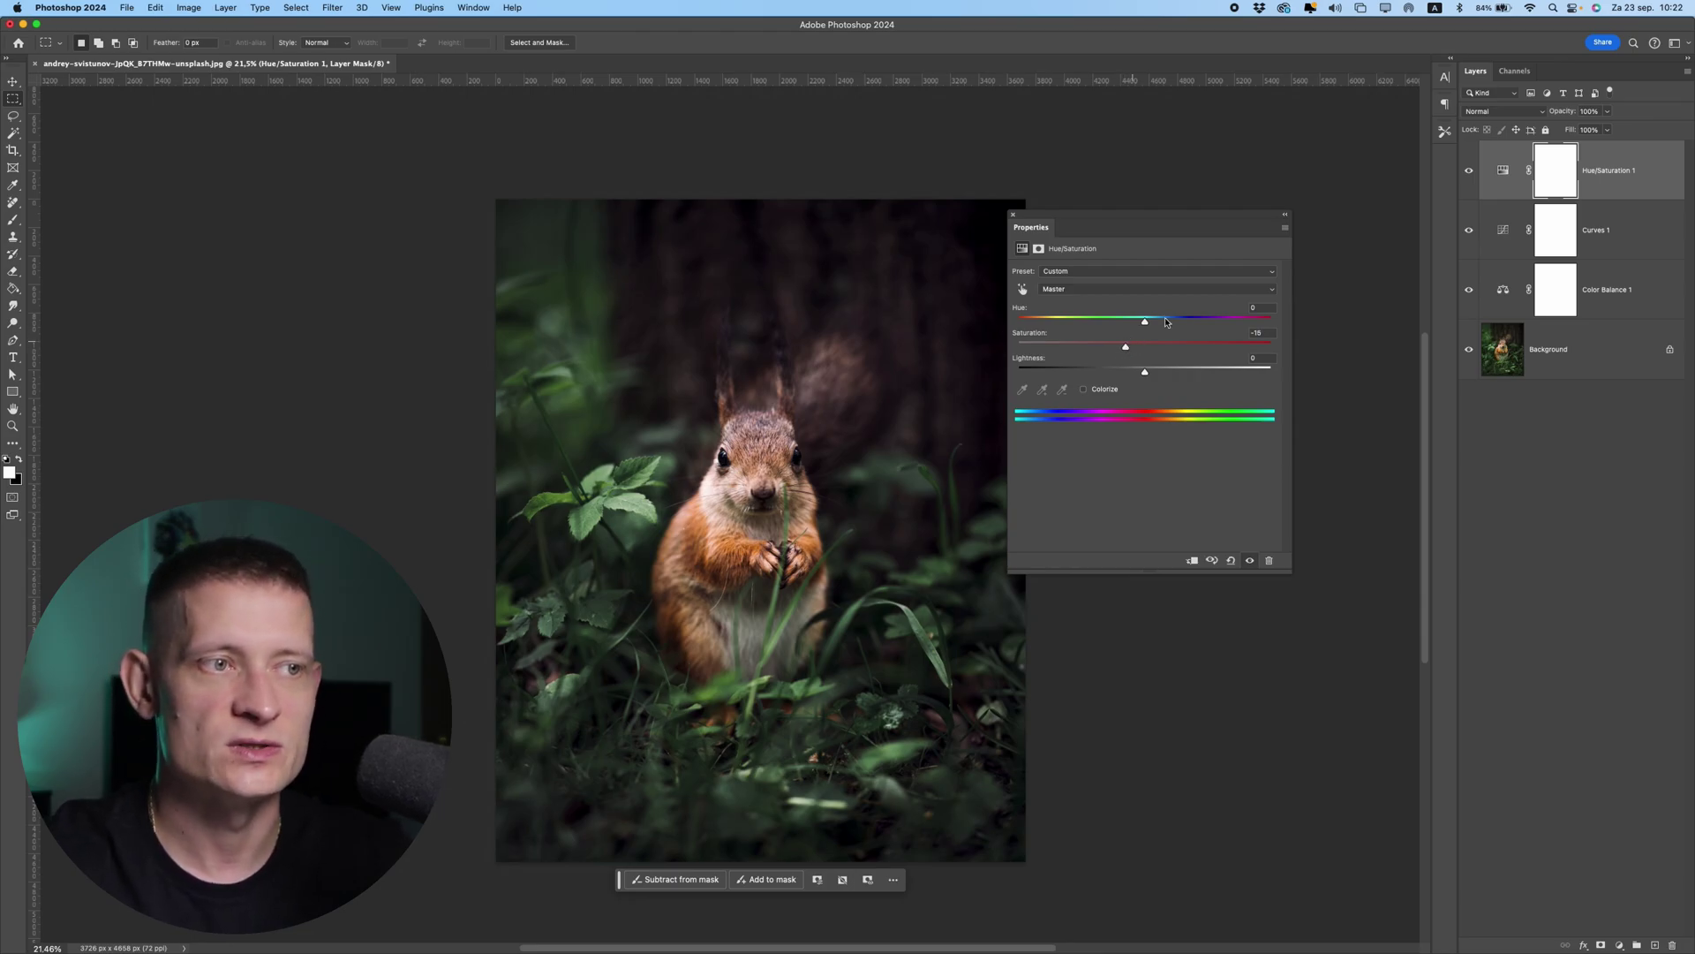
# - Group the three adjustment layers and toggle the group's visibility to compare the graded photo with the original
pyautogui.keyDown('shift'); pyautogui.click(1625, 288); pyautogui.keyUp('shift')
pyautogui.press('super+g')
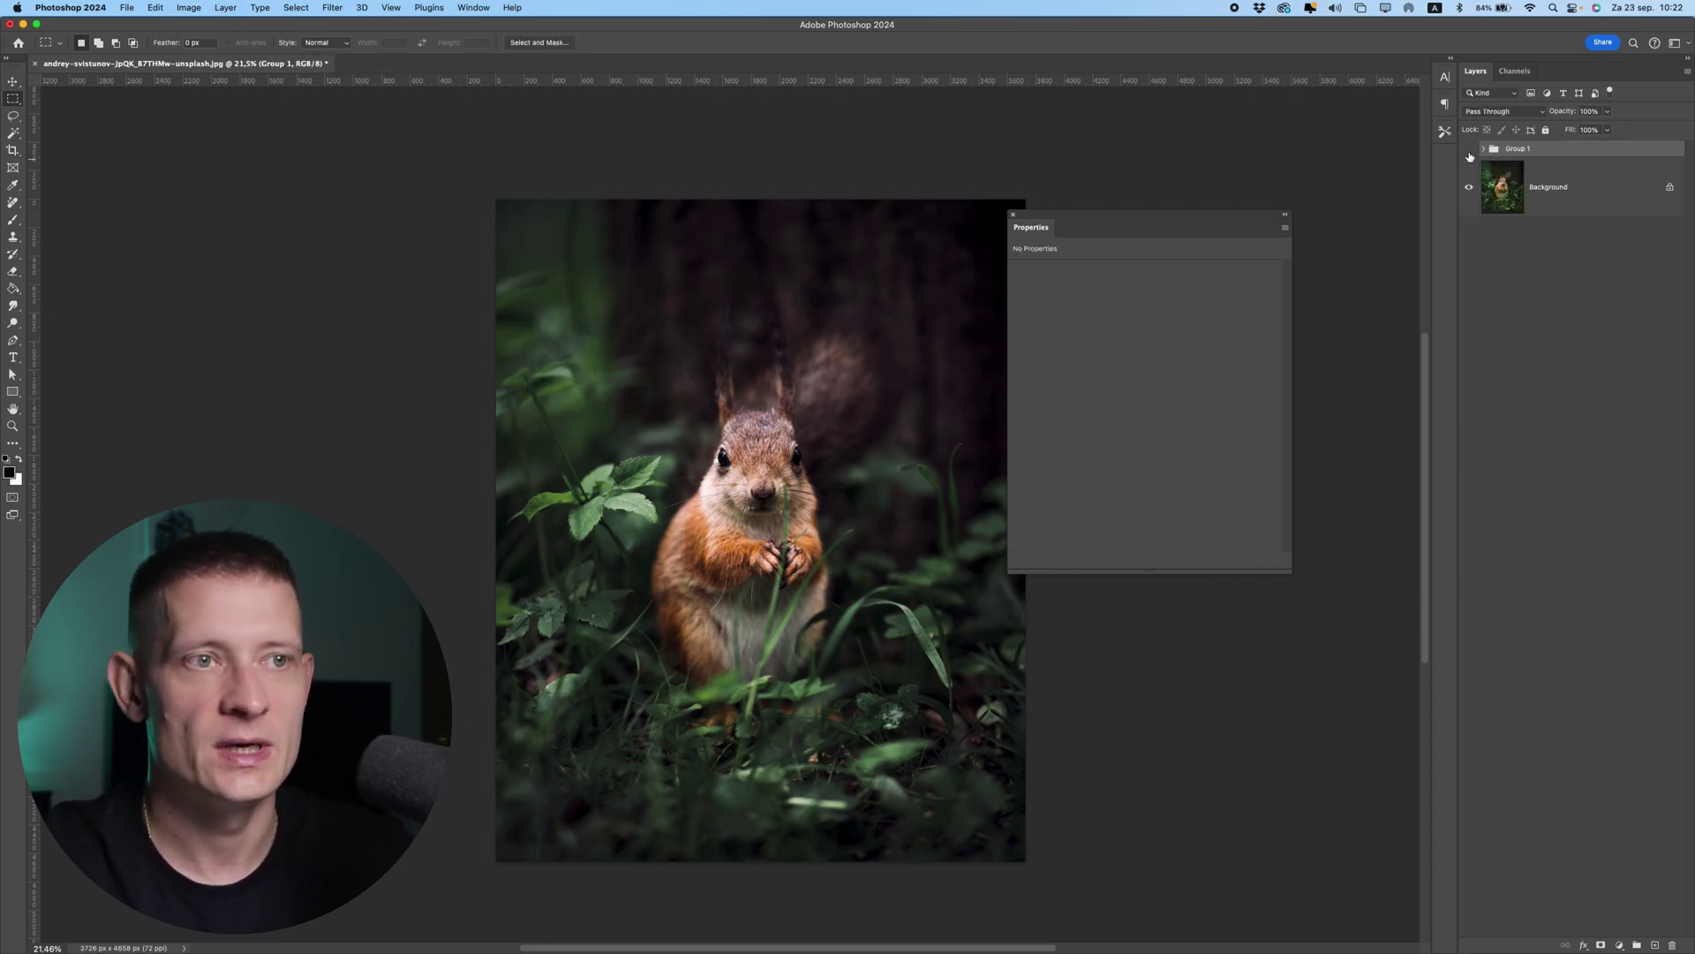
pyautogui.click(1469, 149)
pyautogui.scroll(1, 673, 547)
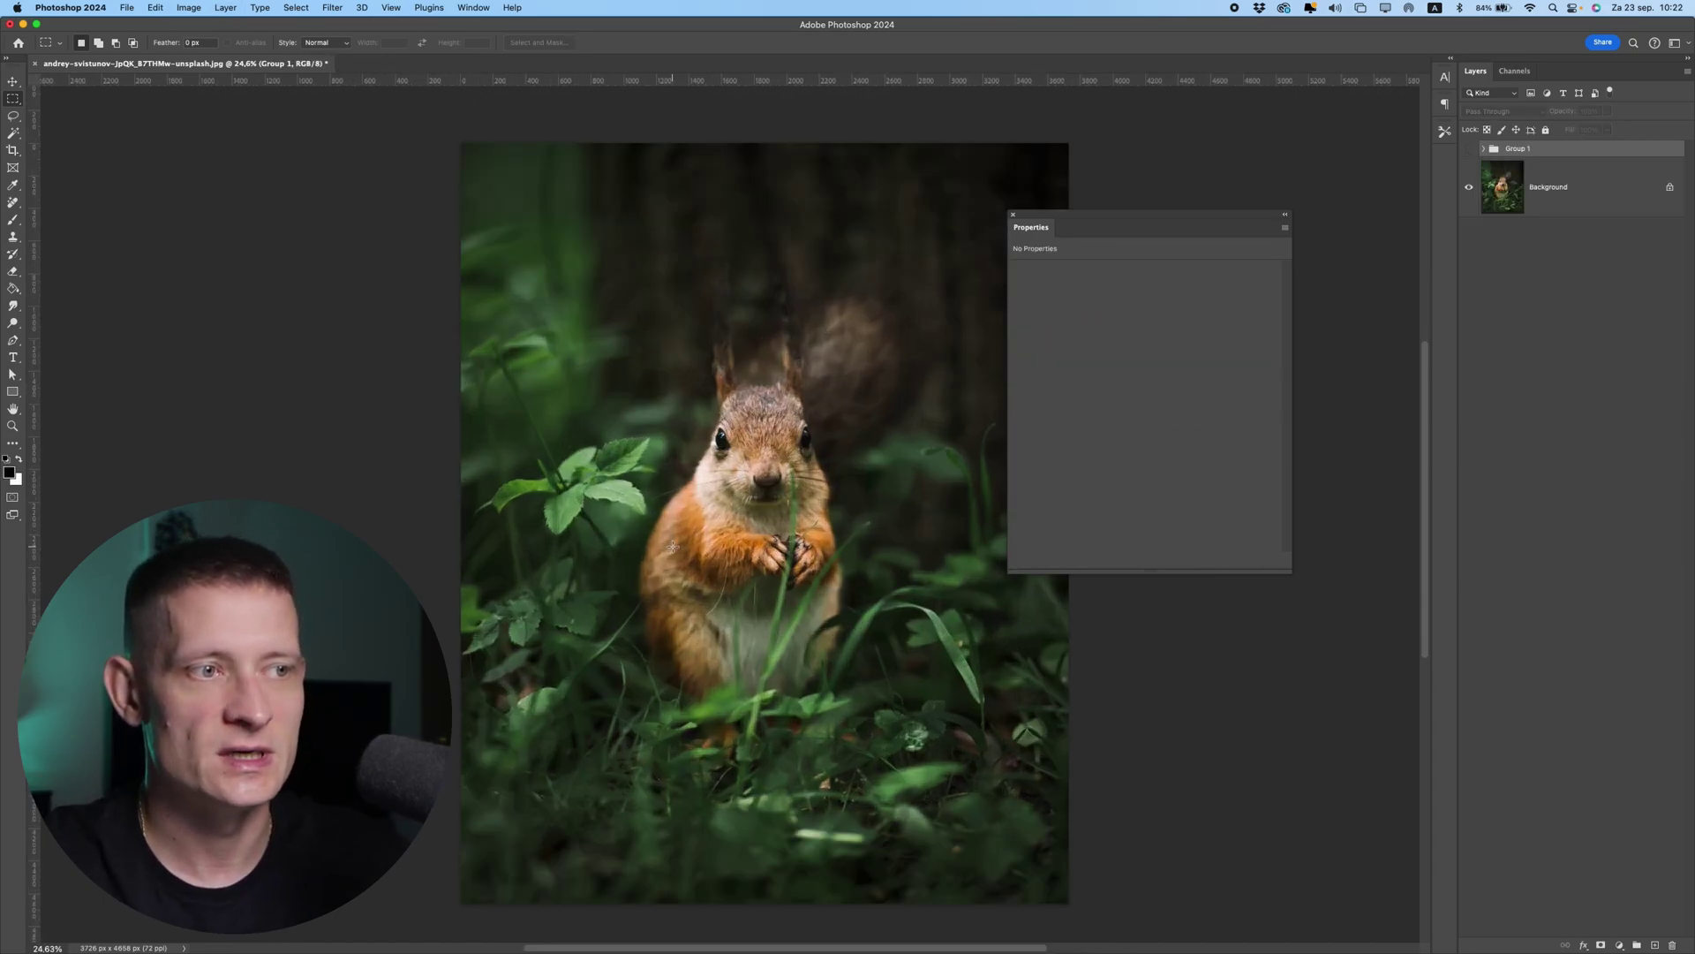
pyautogui.hscroll(3, 959, 388)
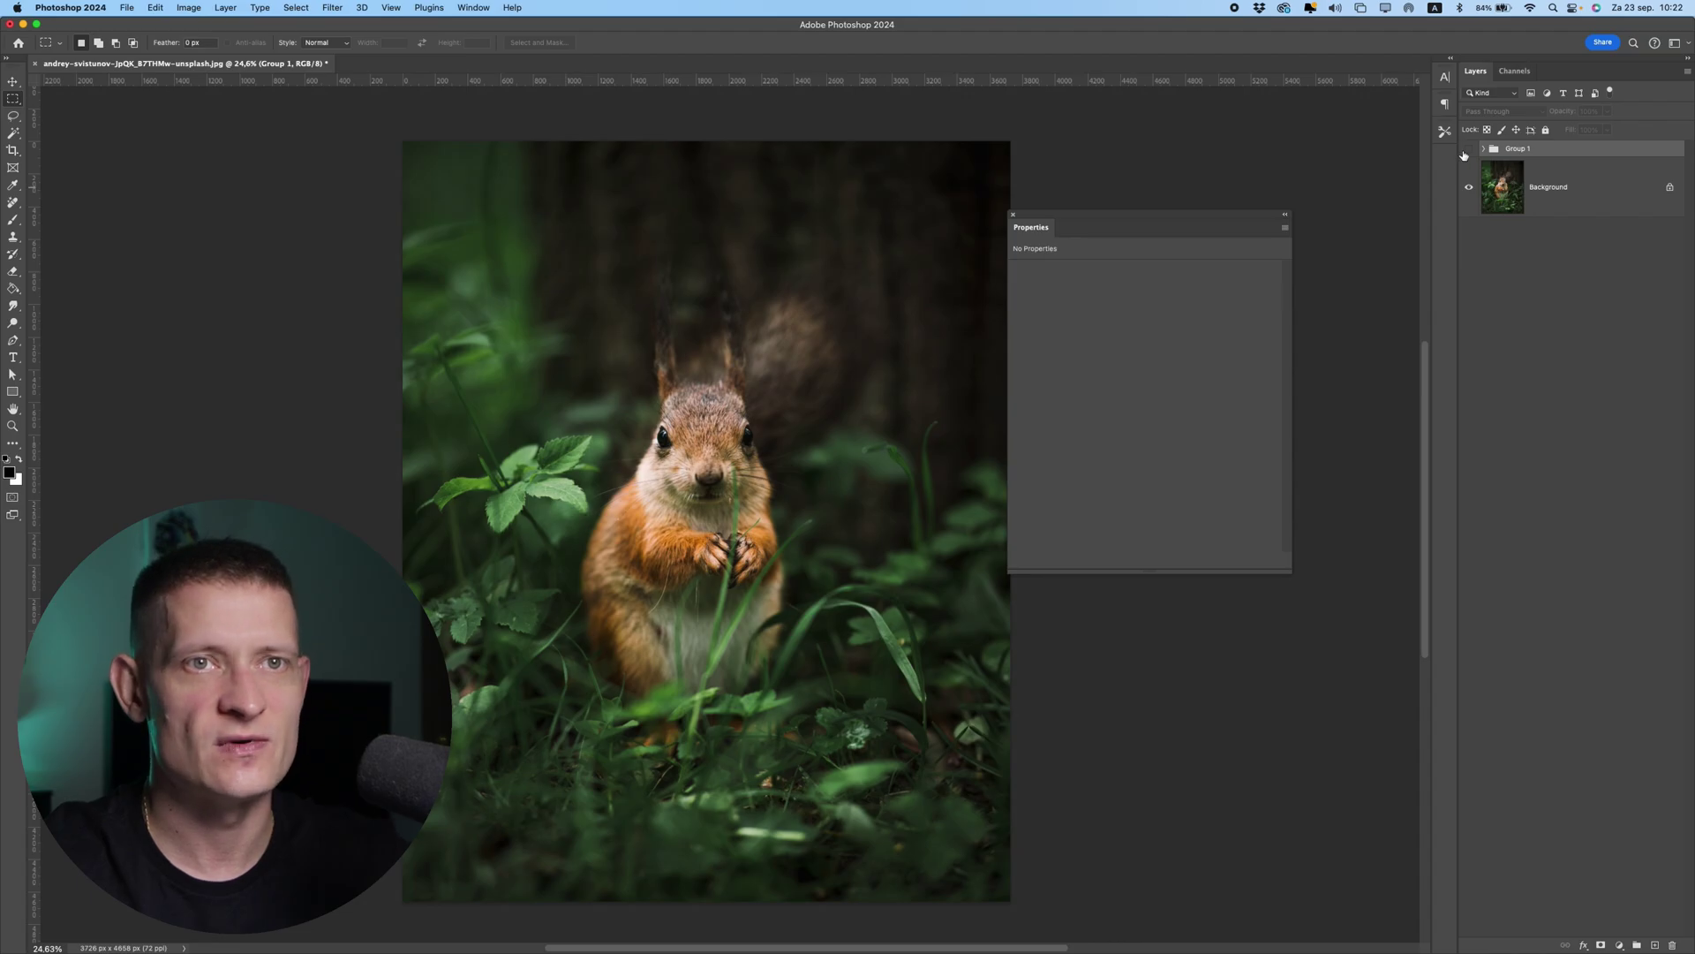
pyautogui.click(1470, 149)
pyautogui.scroll(-5, 788, 567)
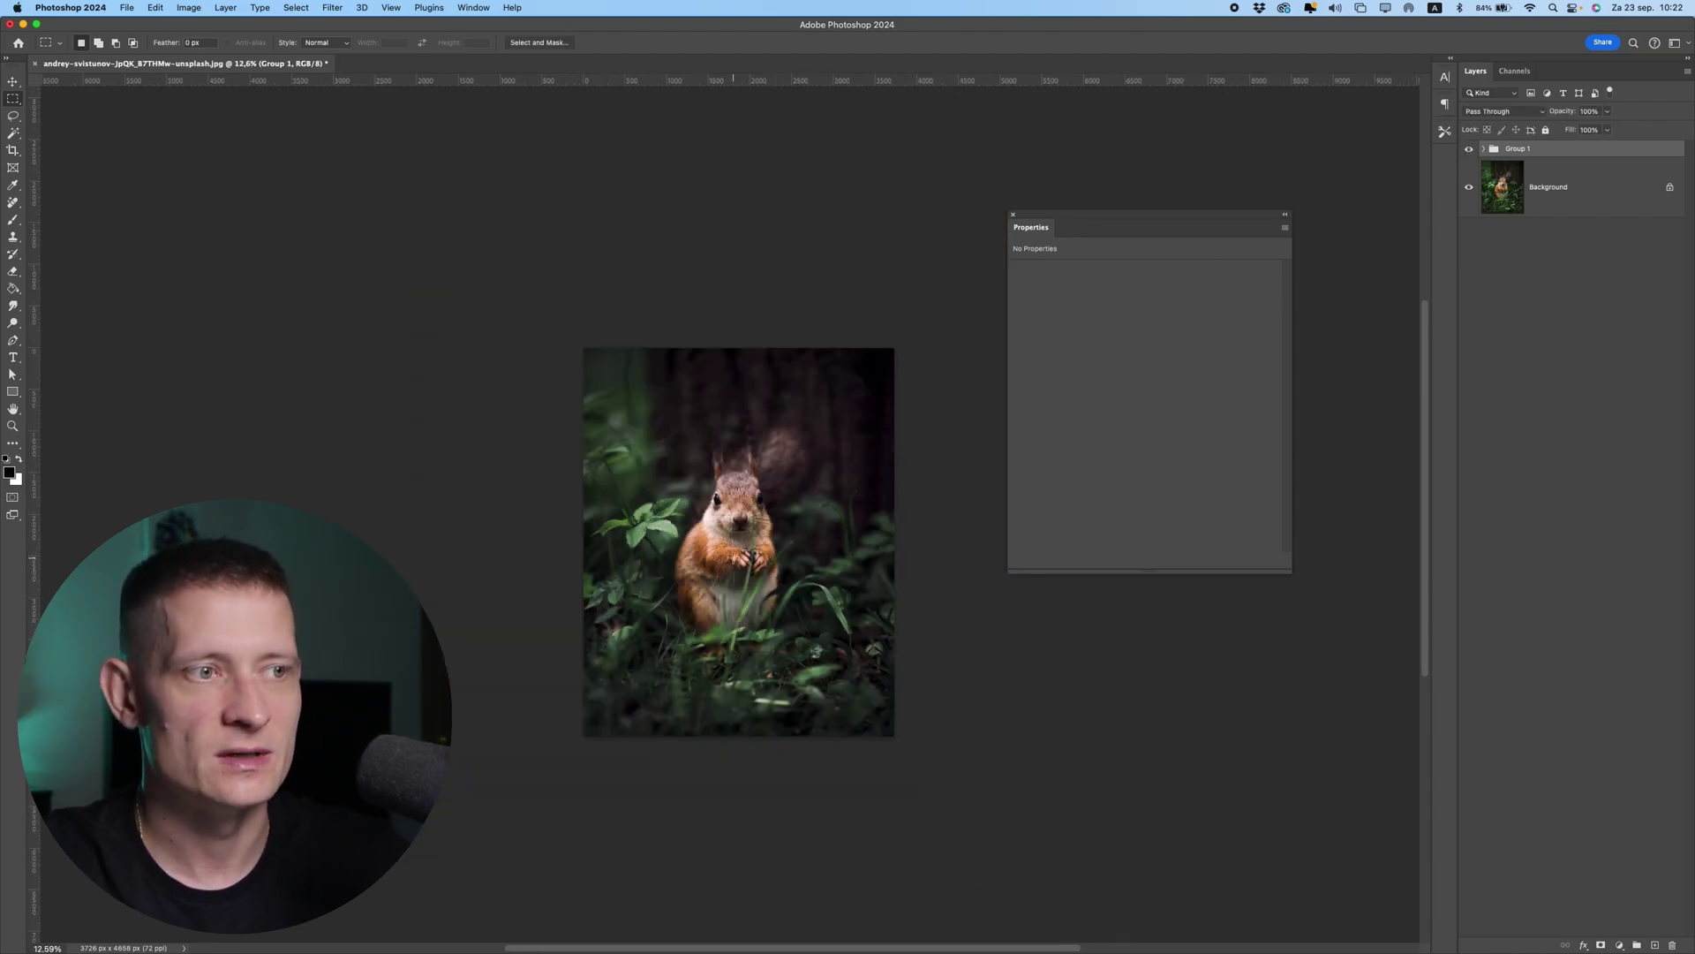
pyautogui.scroll(6, 733, 558)
pyautogui.scroll(-4, 733, 558)
pyautogui.scroll(4, 750, 539)
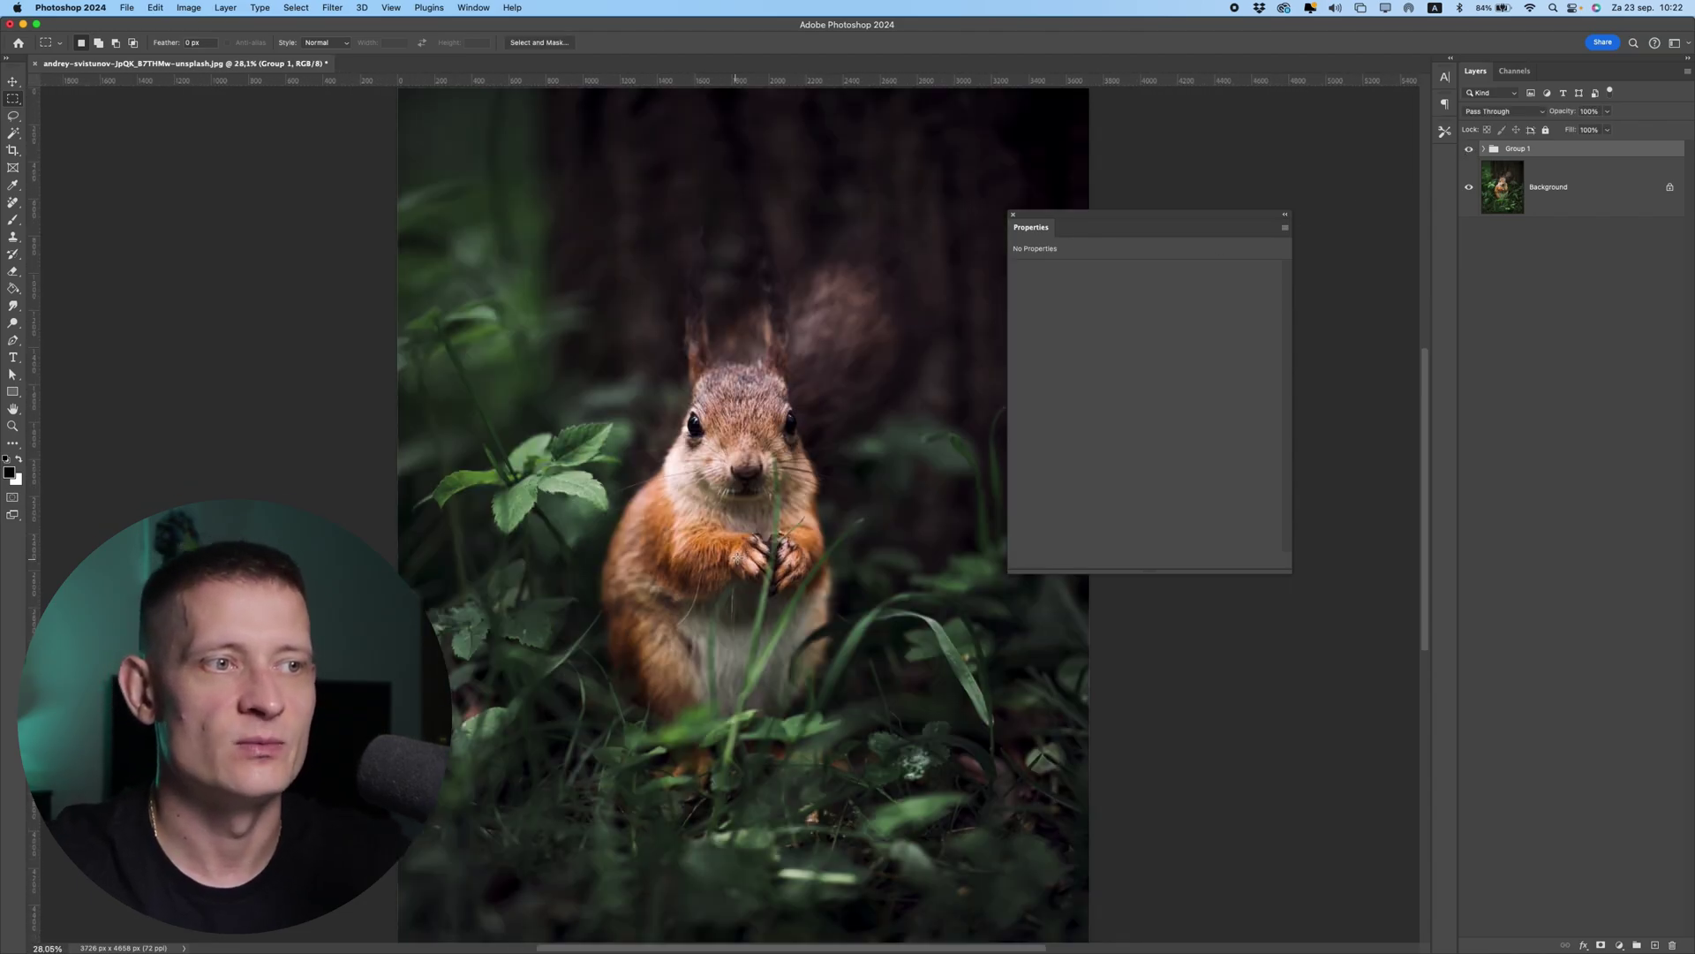
pyautogui.scroll(-3, 772, 512)
pyautogui.scroll(2, 770, 513)
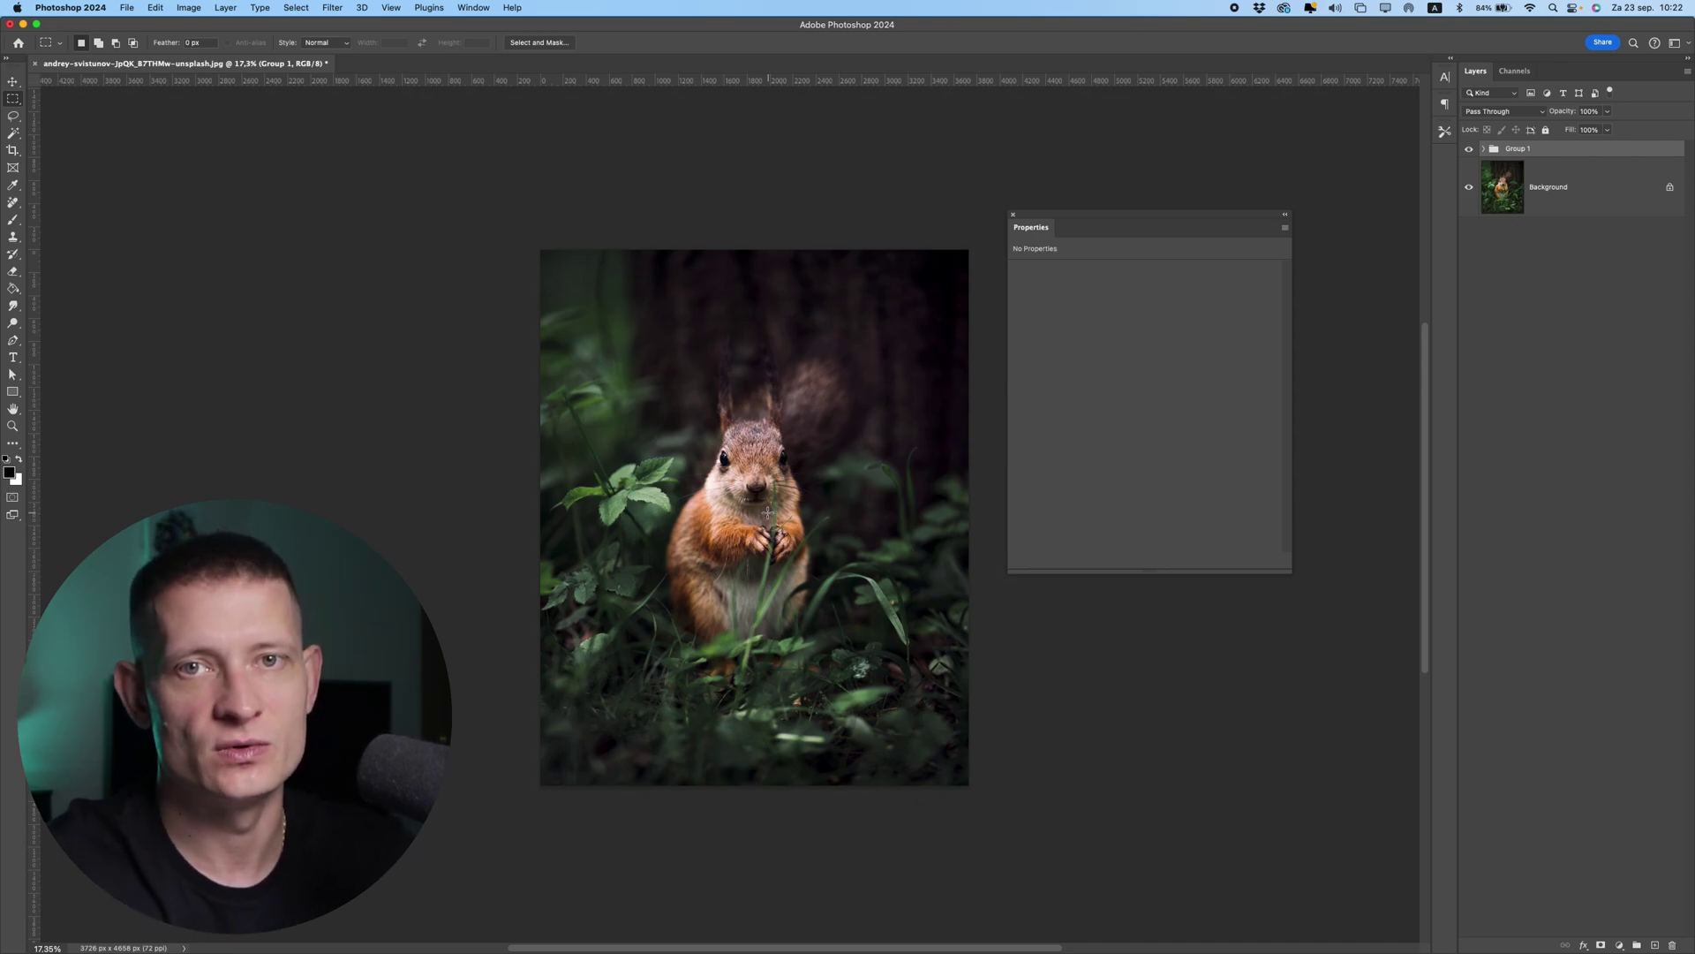
# - Add a new layer above the group, stamp all visible layers into it and open it in the Camera Raw Filter
pyautogui.click(1655, 945)
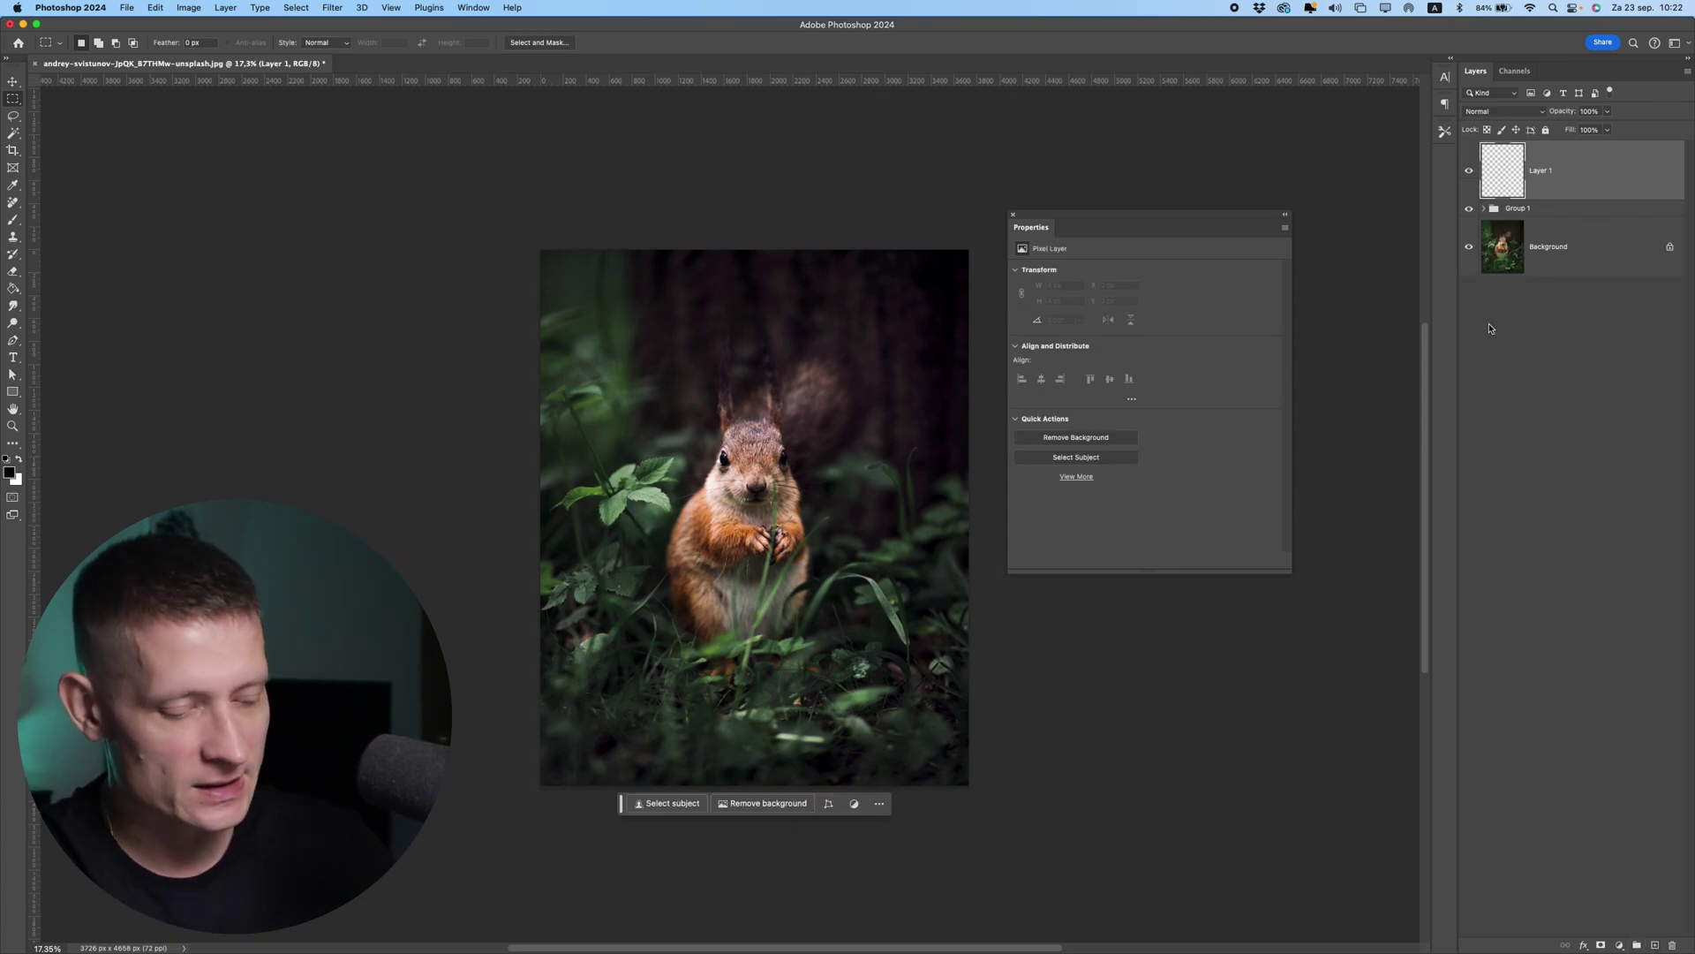
pyautogui.press('super+alt+shift+e')
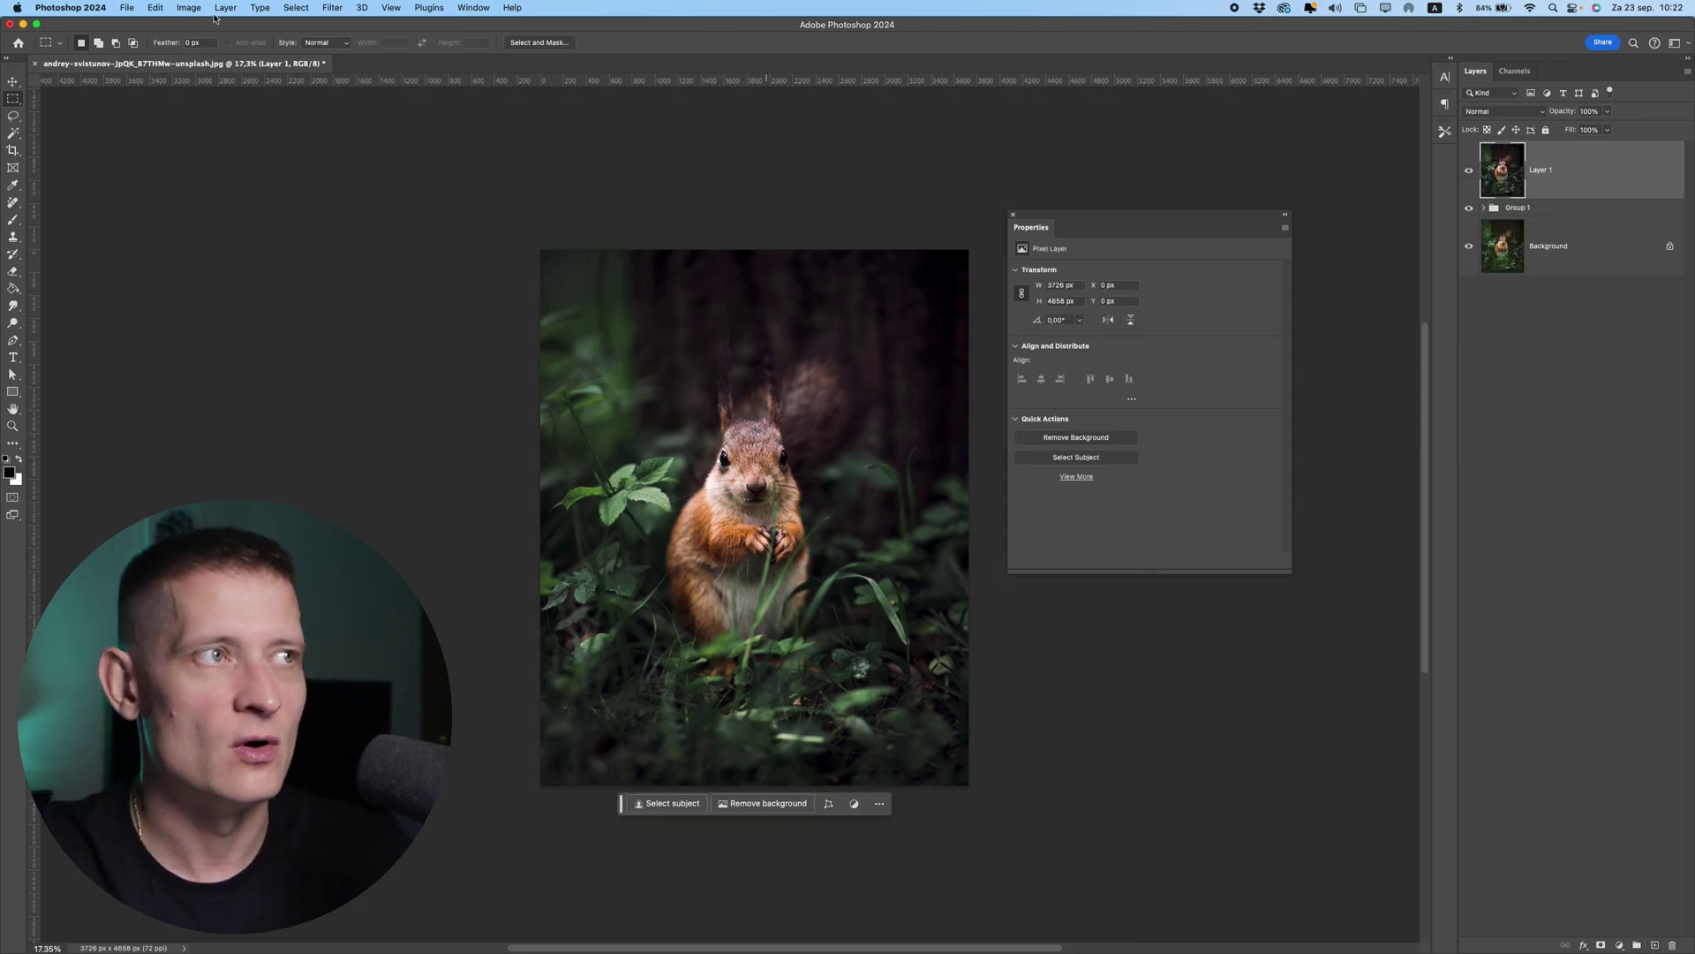
pyautogui.click(332, 7)
pyautogui.click(377, 119)
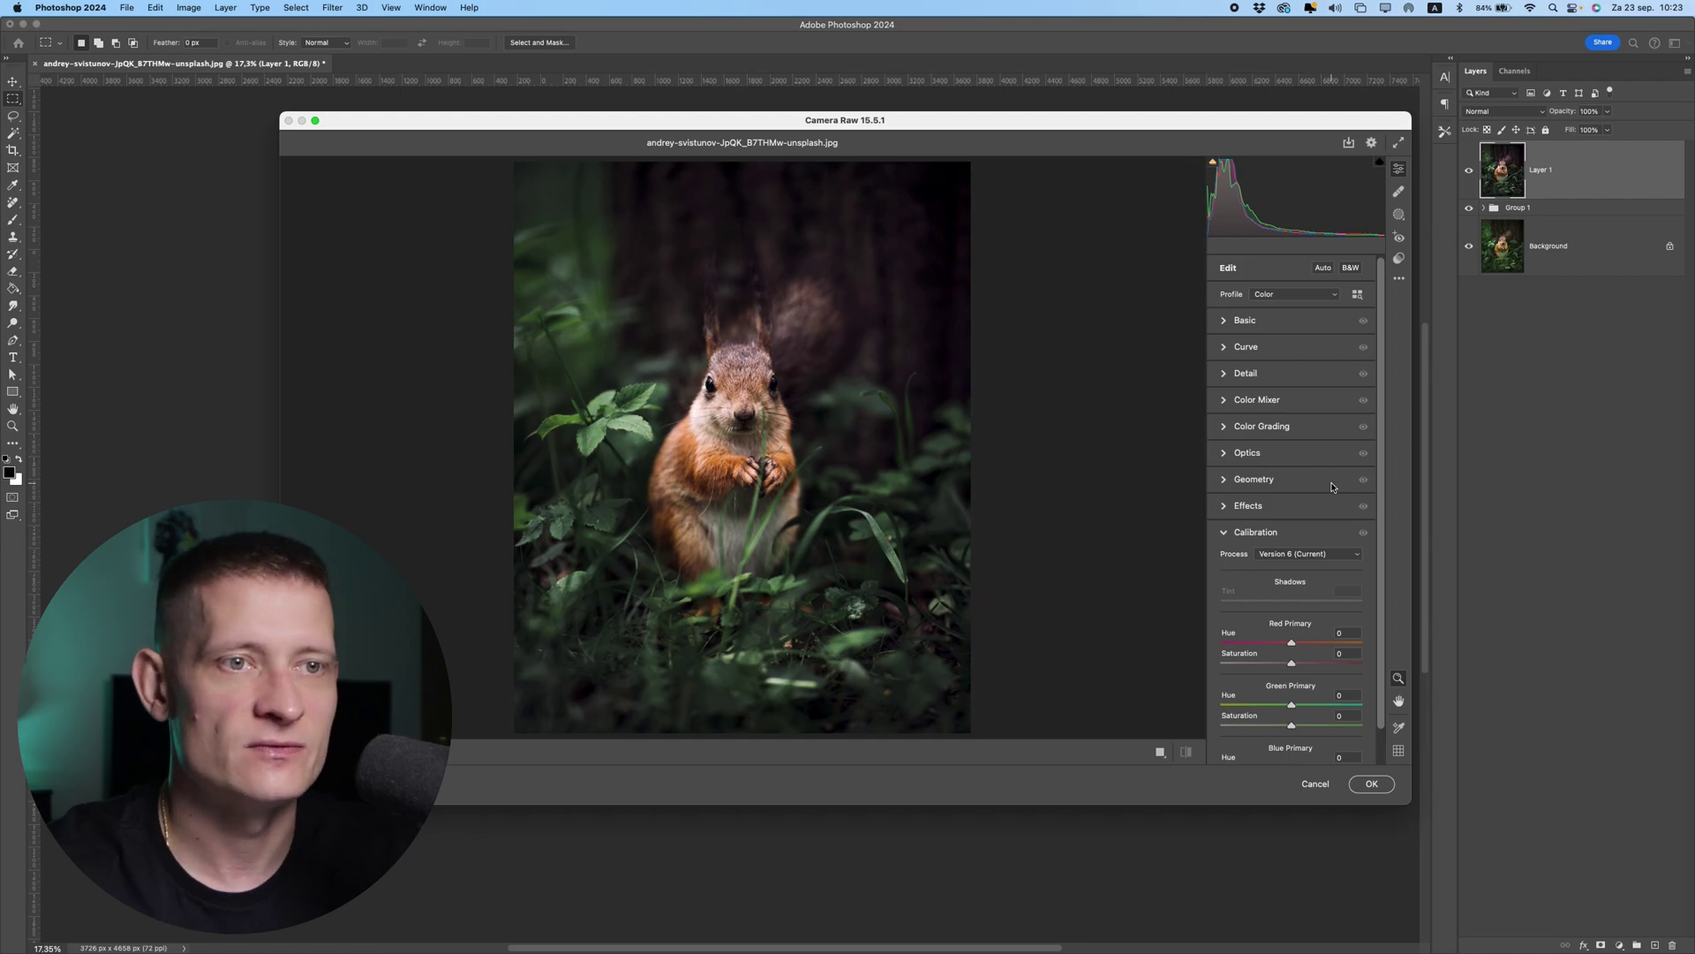
# - Apply Calibration hue and saturation of -15 and +45 for the red primary, +14 and +11 for green, +5 and +6 for blue
pyautogui.scroll(-1, 1273, 477)
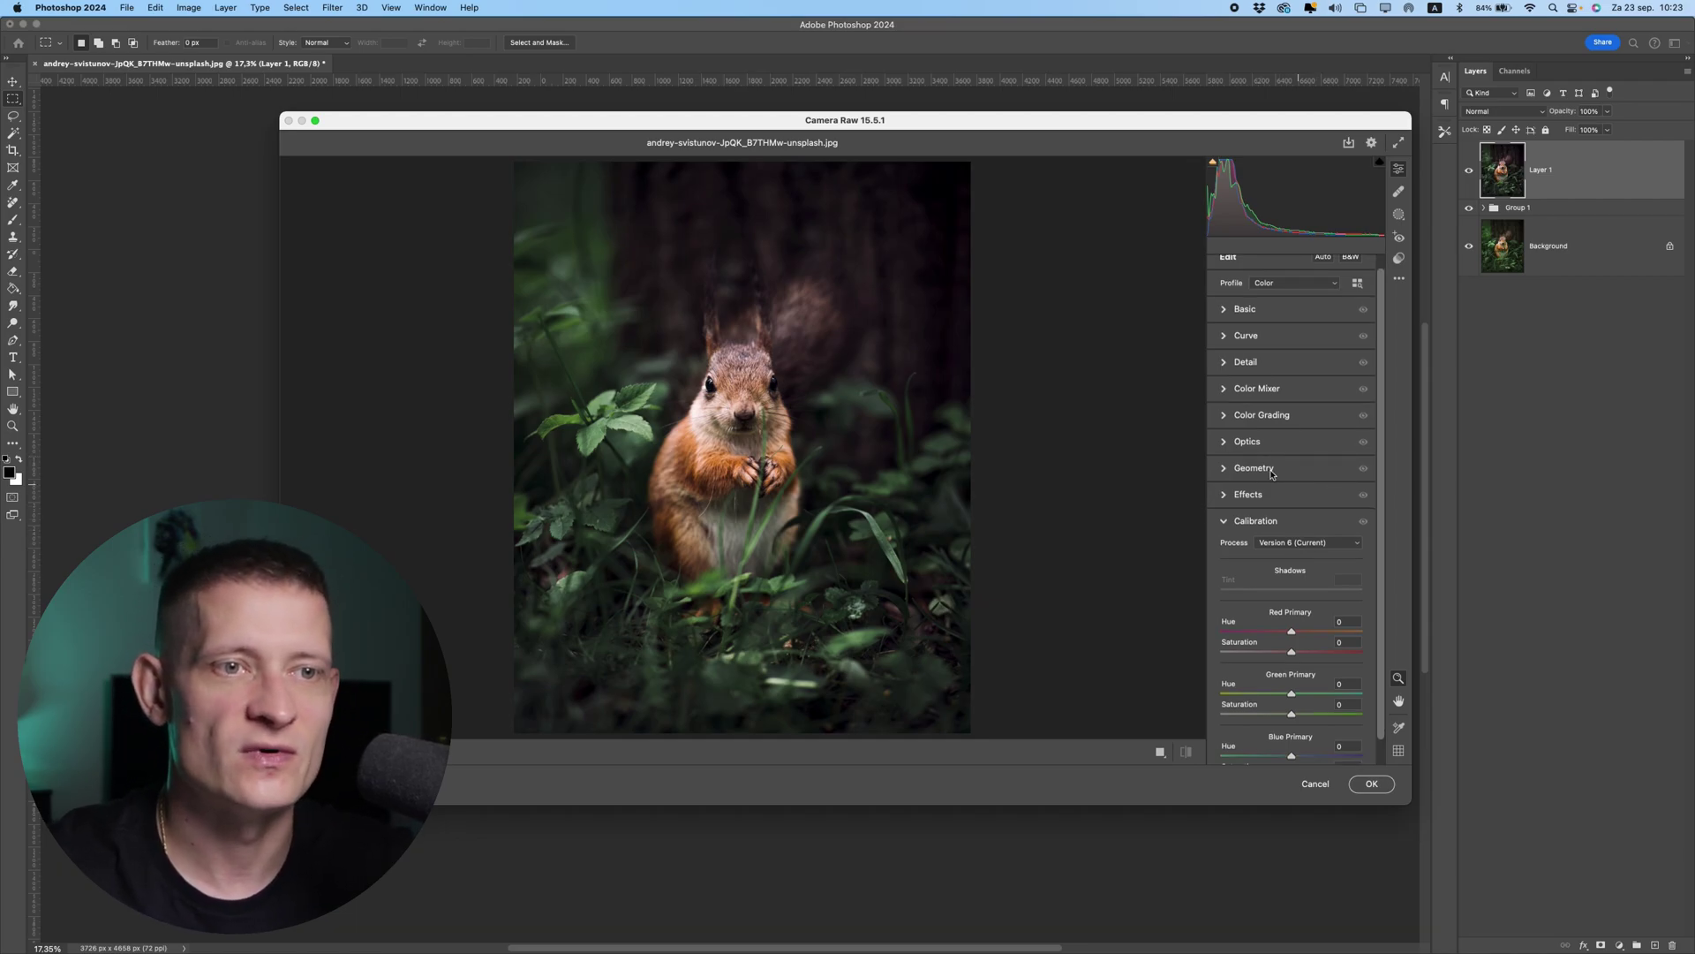
pyautogui.scroll(-2, 1262, 534)
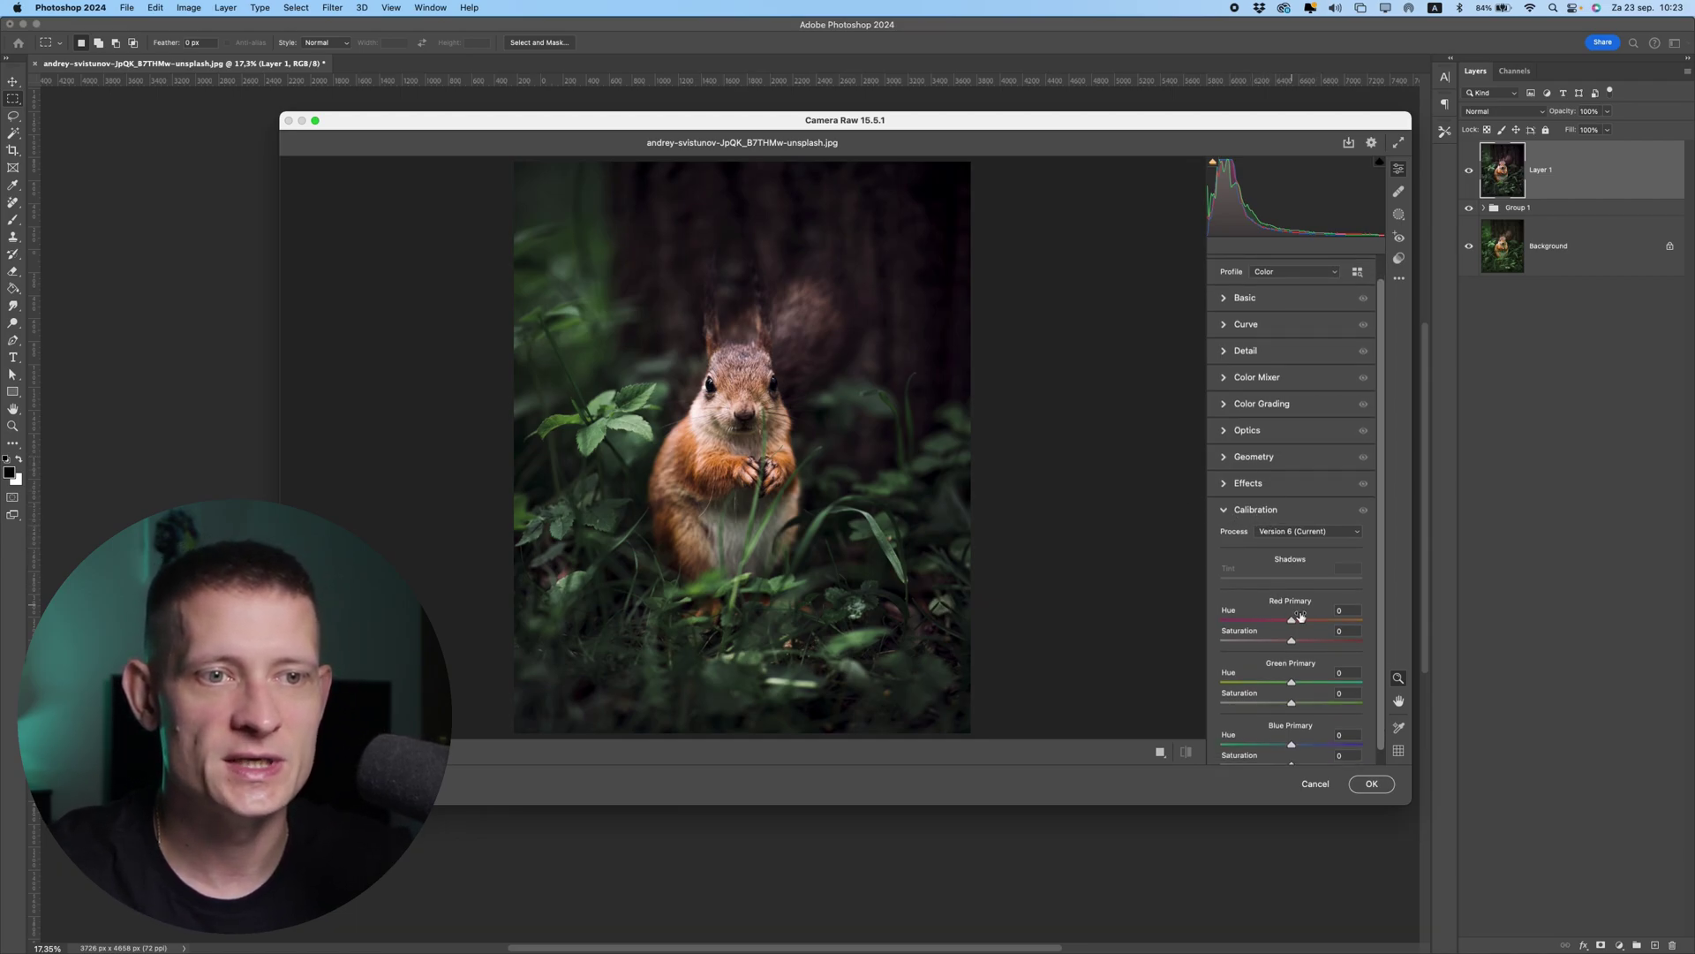
pyautogui.moveTo(1292, 609); pyautogui.dragTo(1290, 733)
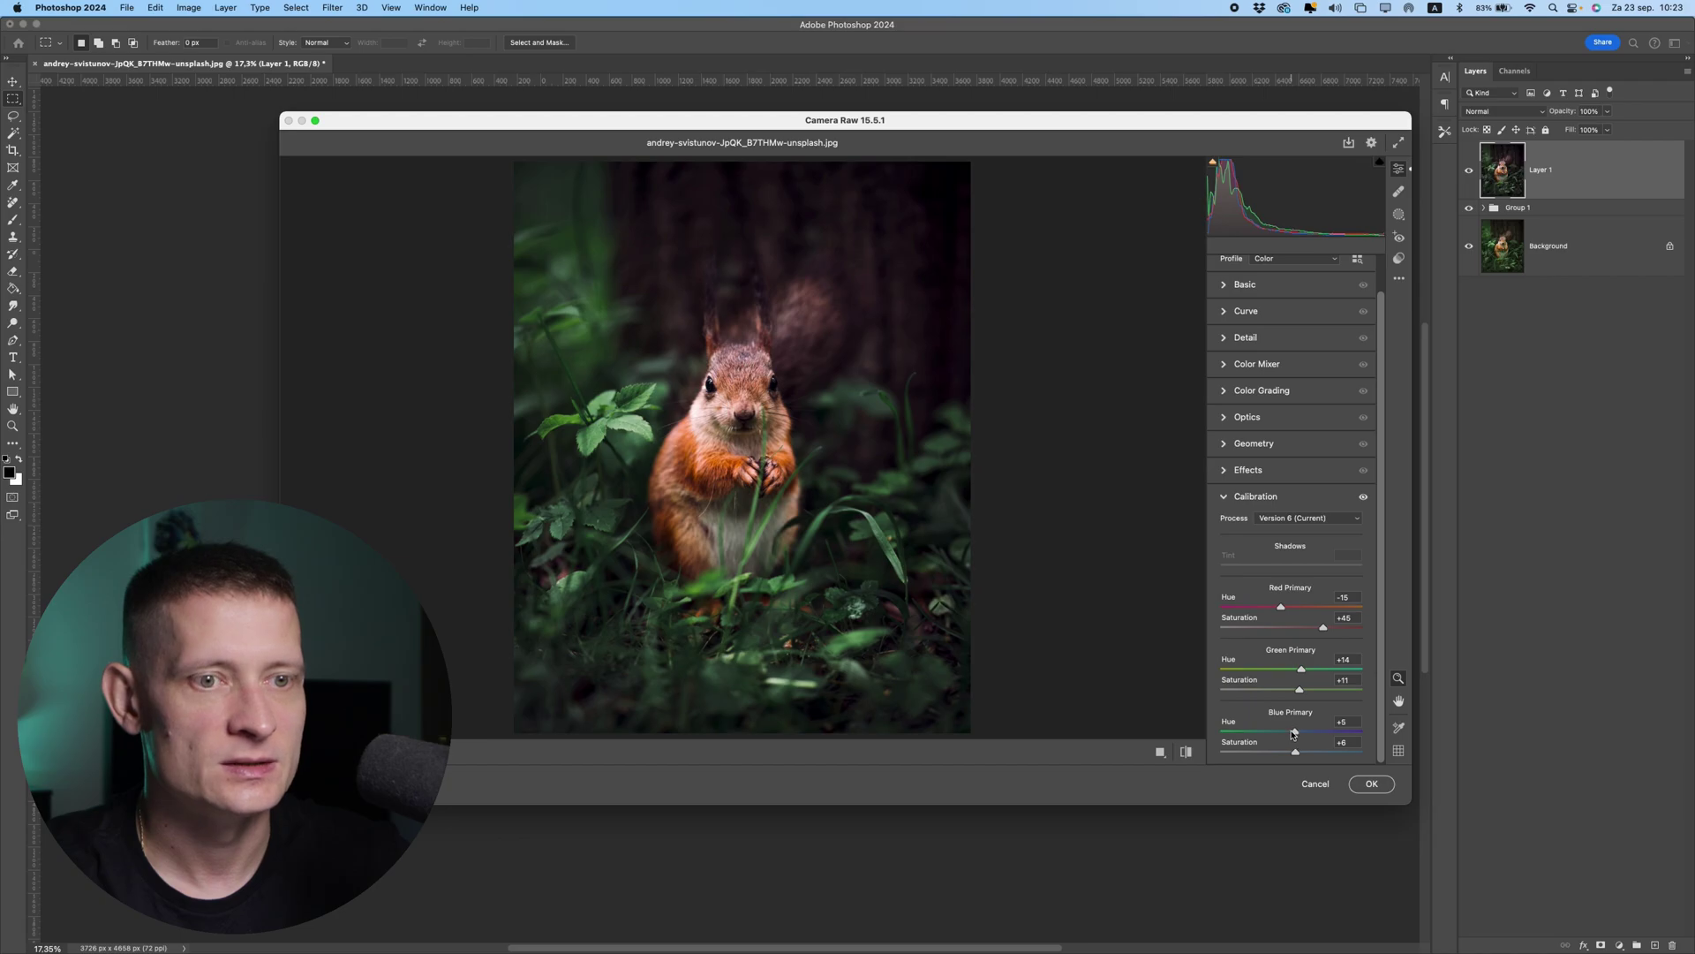
pyautogui.click(1372, 783)
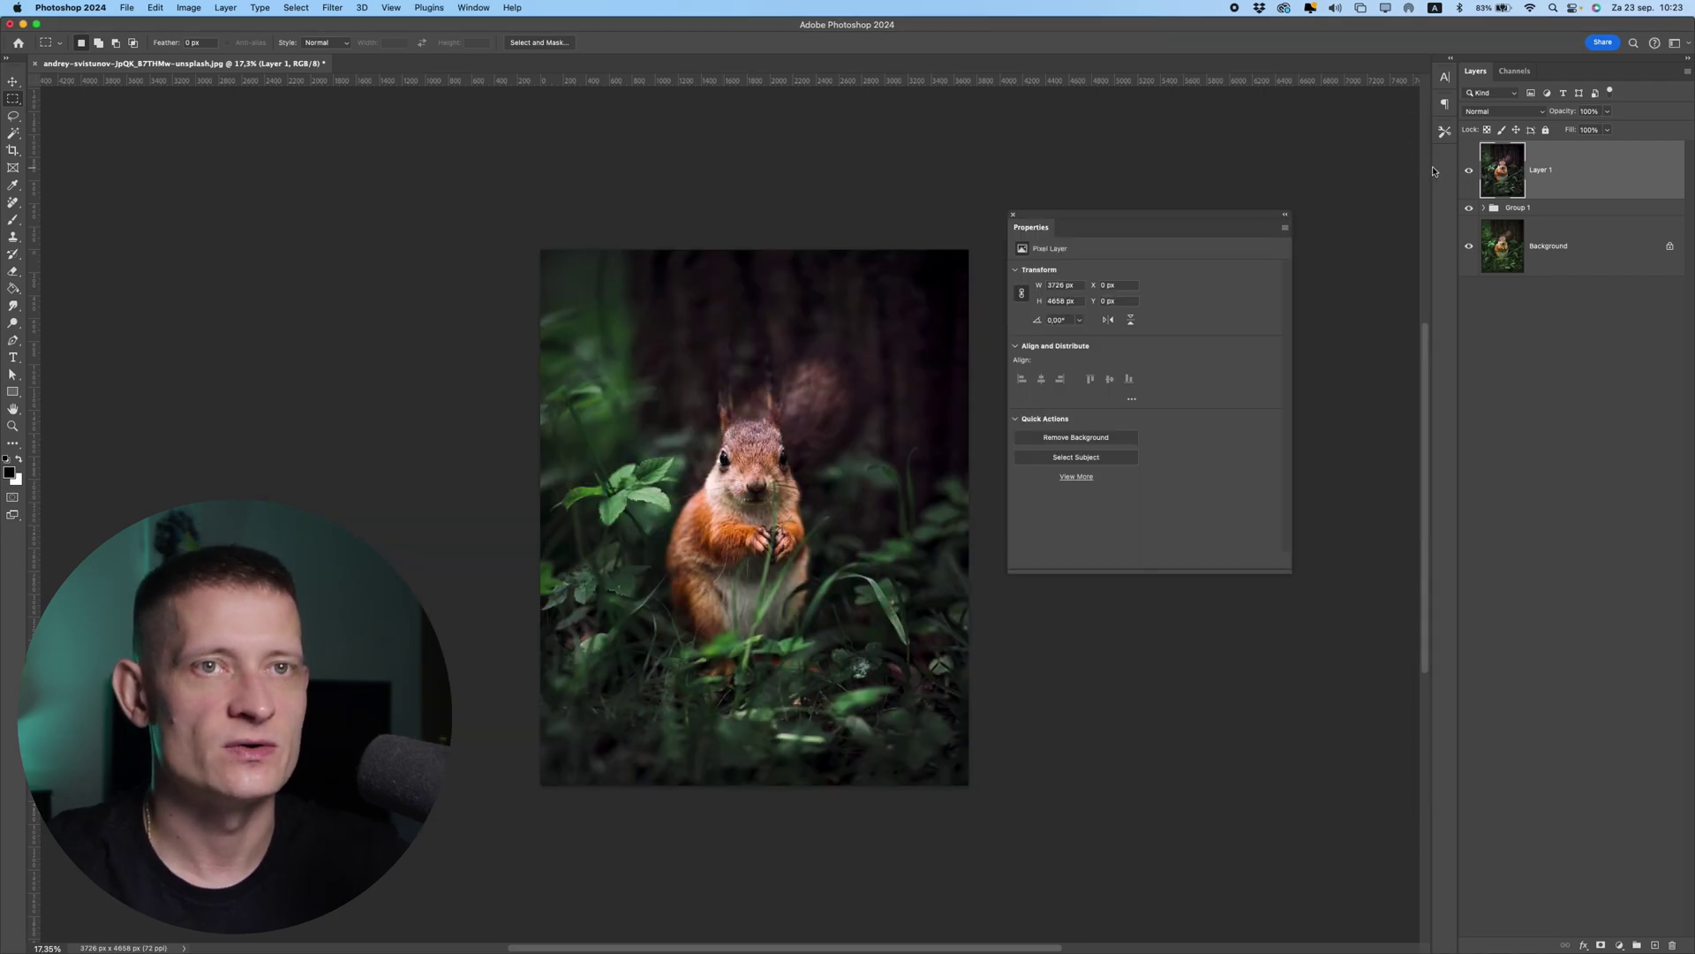
# - Hide and show the Camera Raw layer to compare the calibration, and group it together with the adjustment group
pyautogui.click(1470, 171)
pyautogui.click(1469, 171)
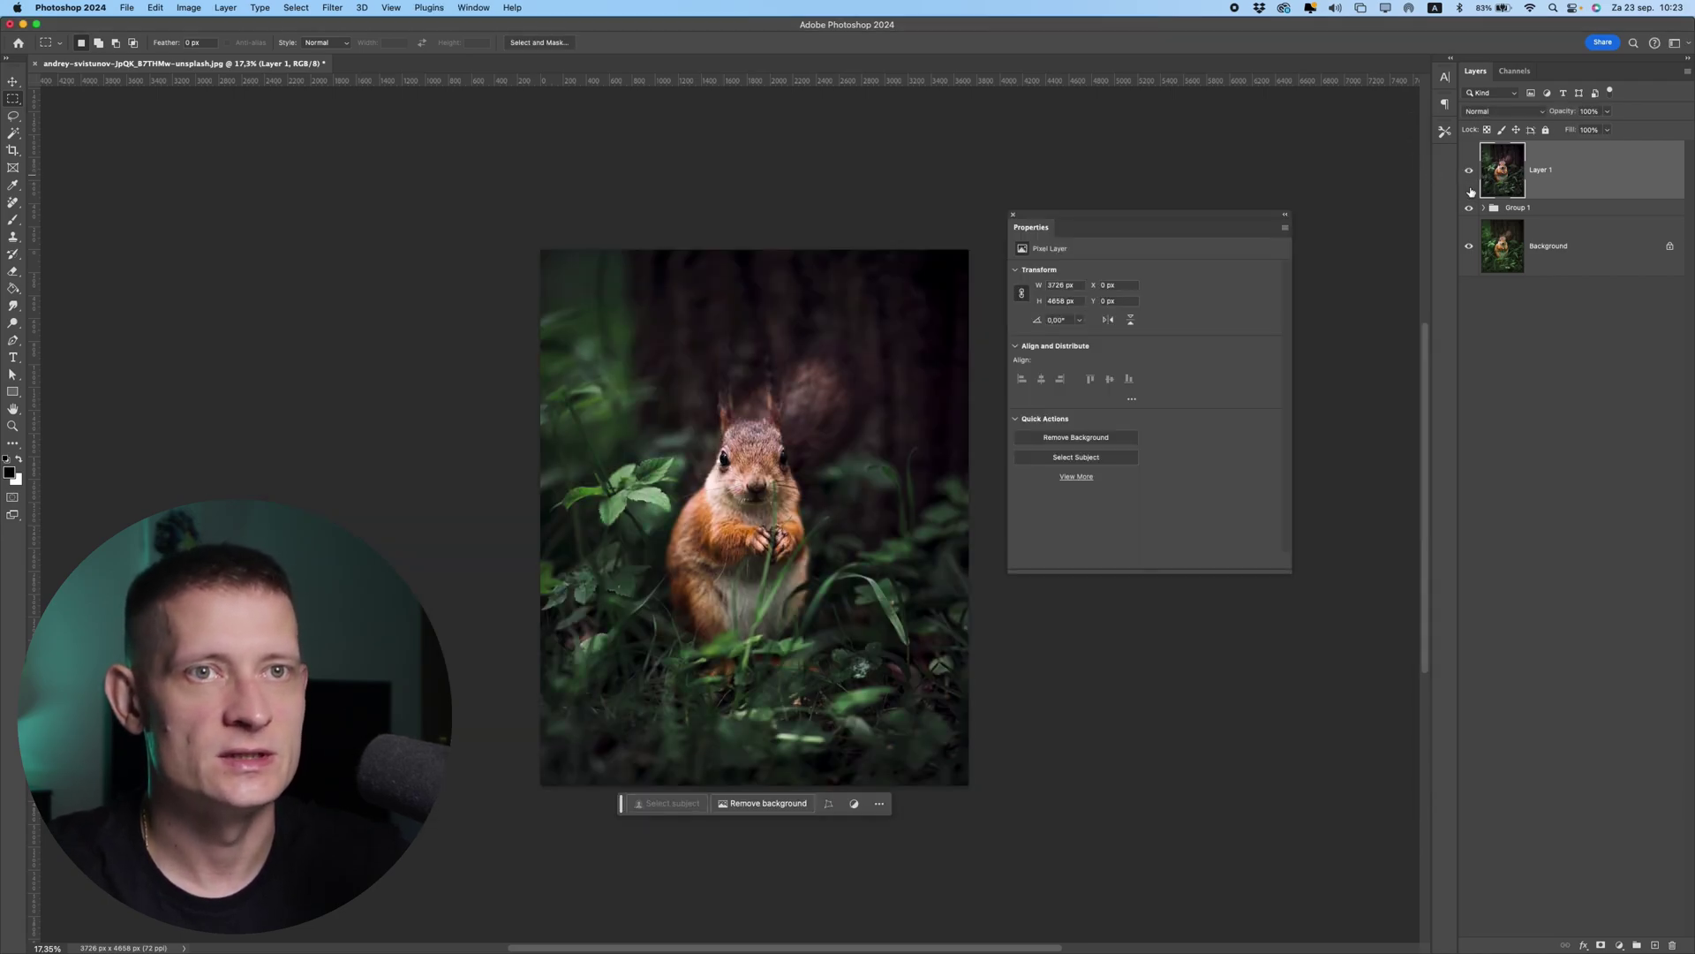
pyautogui.keyDown('shift'); pyautogui.click(1522, 206); pyautogui.keyUp('shift')
pyautogui.press('super+g')
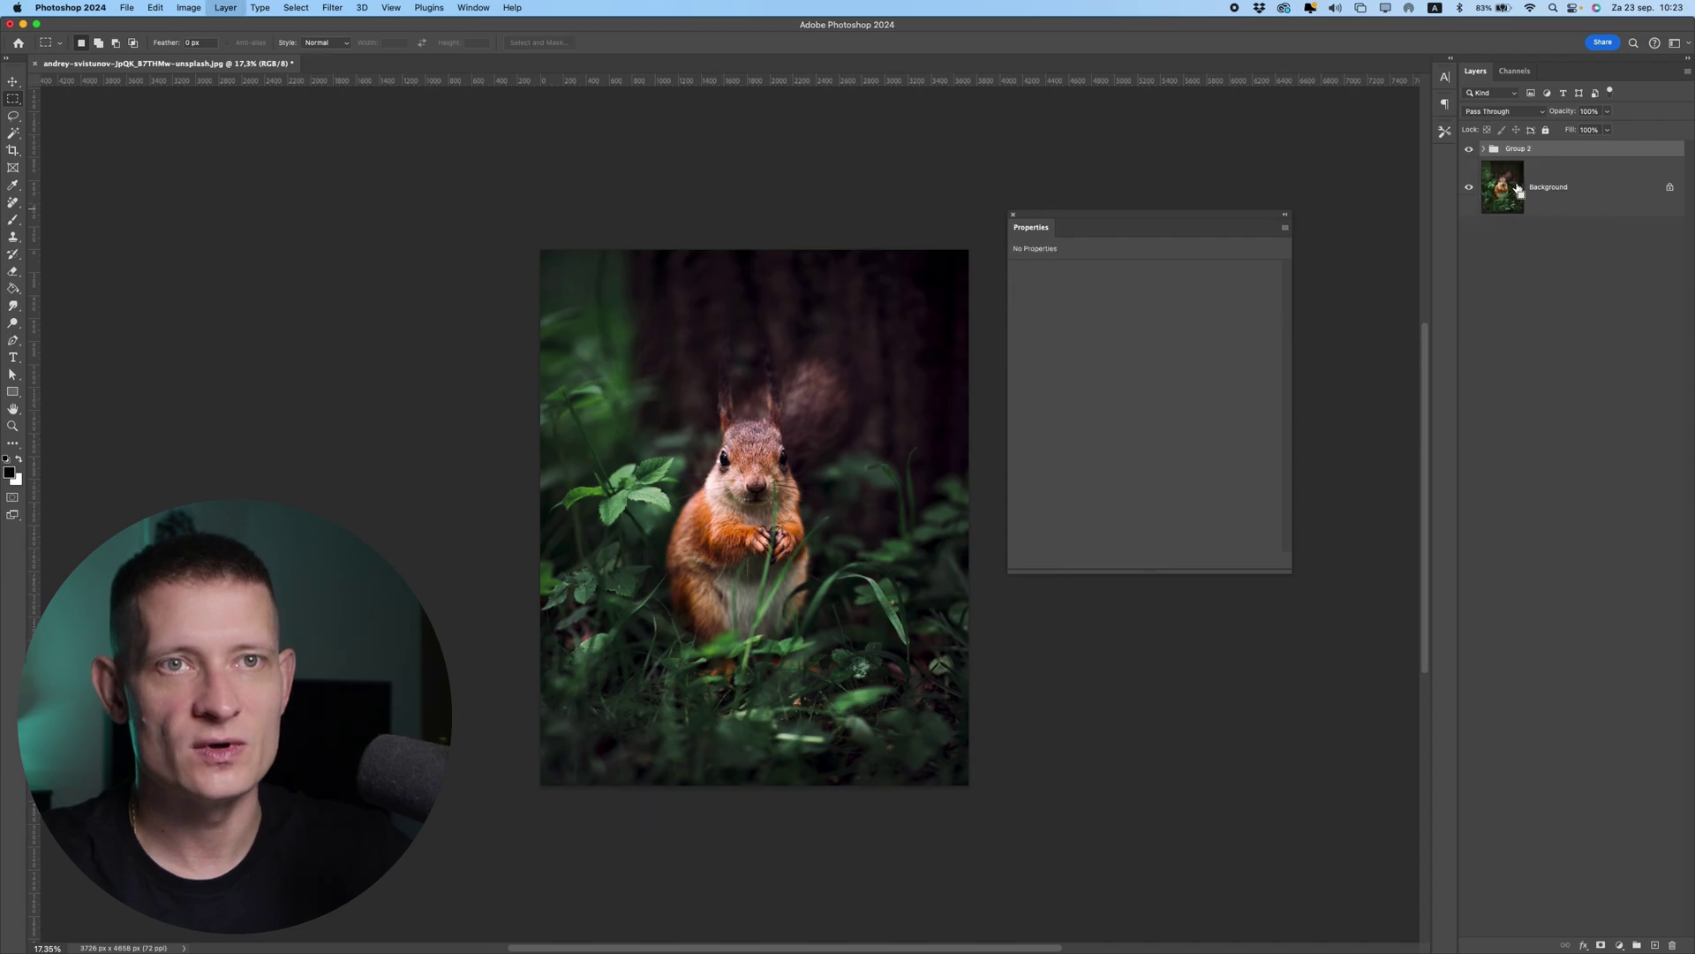
# - Toggle the outer group's visibility to compare with the original photo and inspect the graded squirrel up close
pyautogui.click(1470, 150)
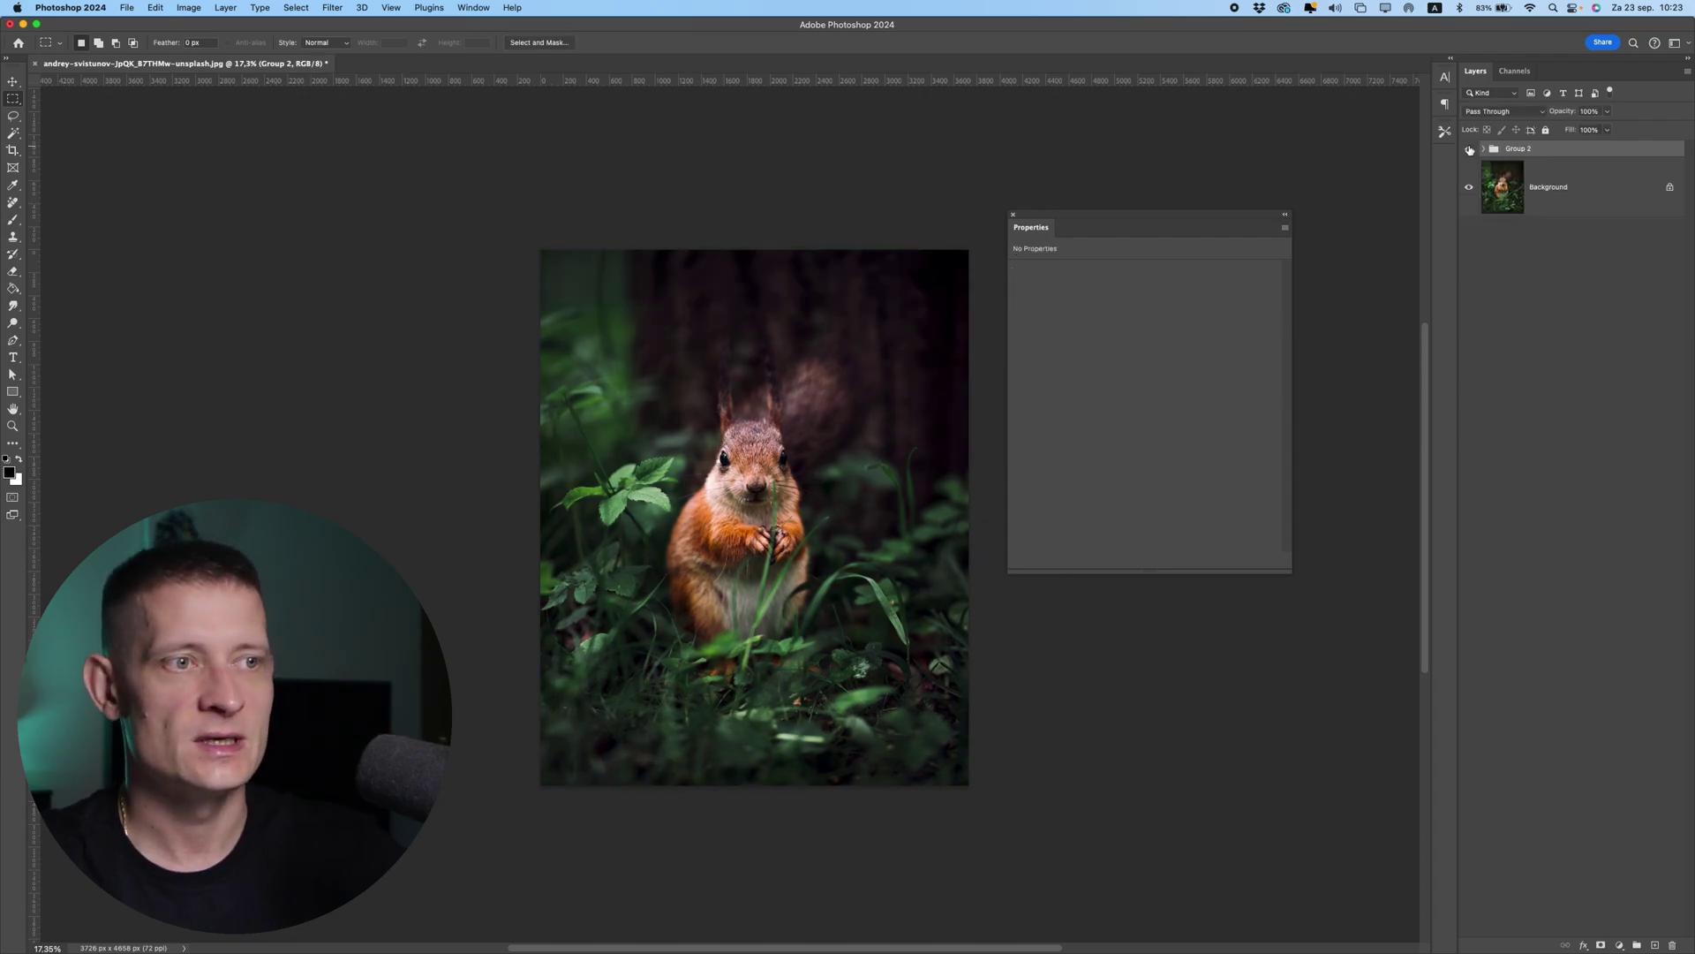
pyautogui.scroll(-3, 783, 362)
pyautogui.scroll(5, 795, 358)
pyautogui.scroll(-3, 821, 350)
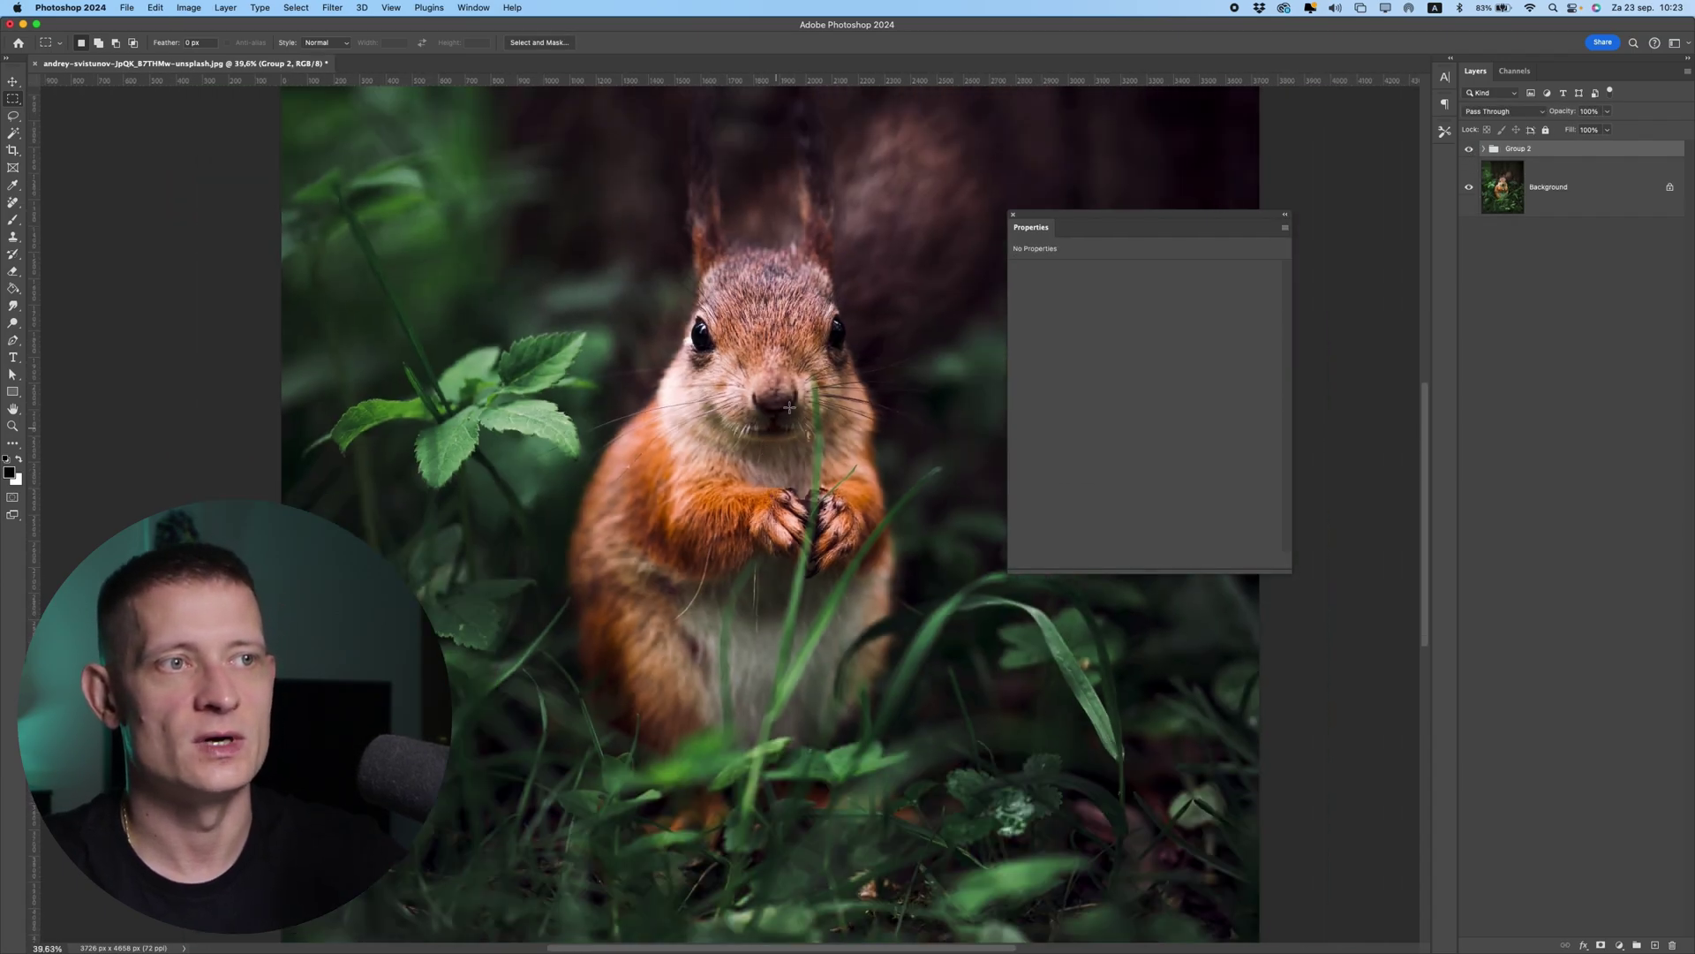